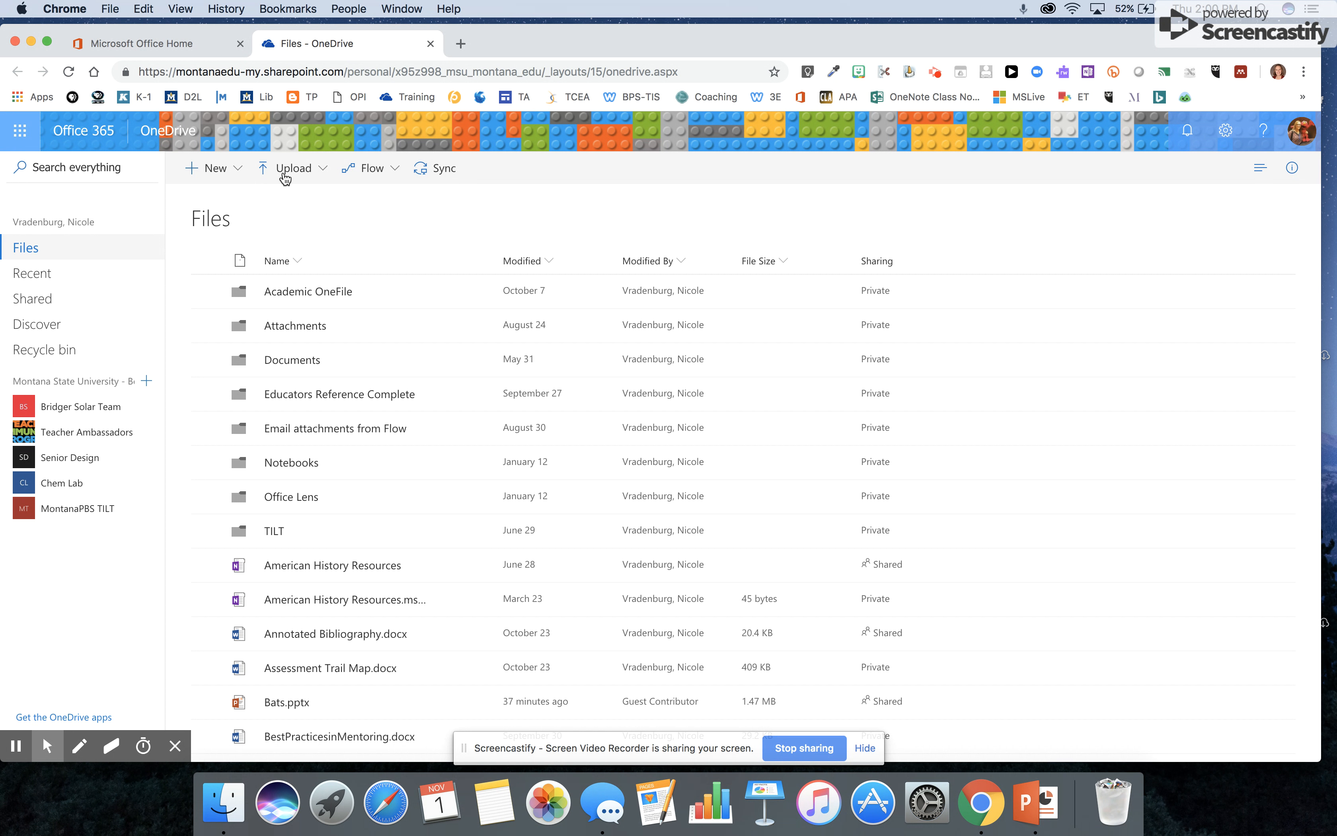
- Open the New menu in OneDrive Files to list the folder and document types available
left_click(202, 175)
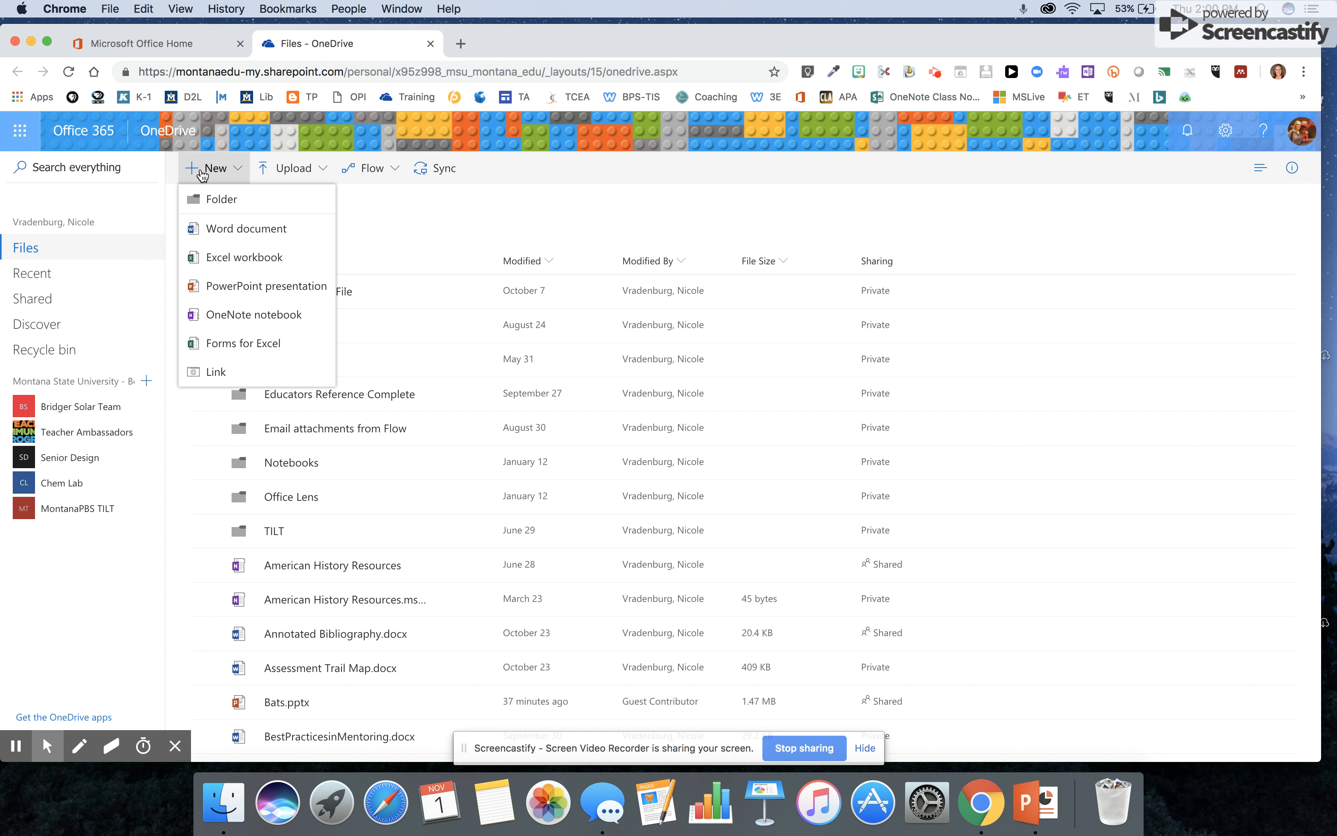
- Create a blank PowerPoint presentation and rename it from Presentation1 to 'TestPresentation'
left_click(230, 293)
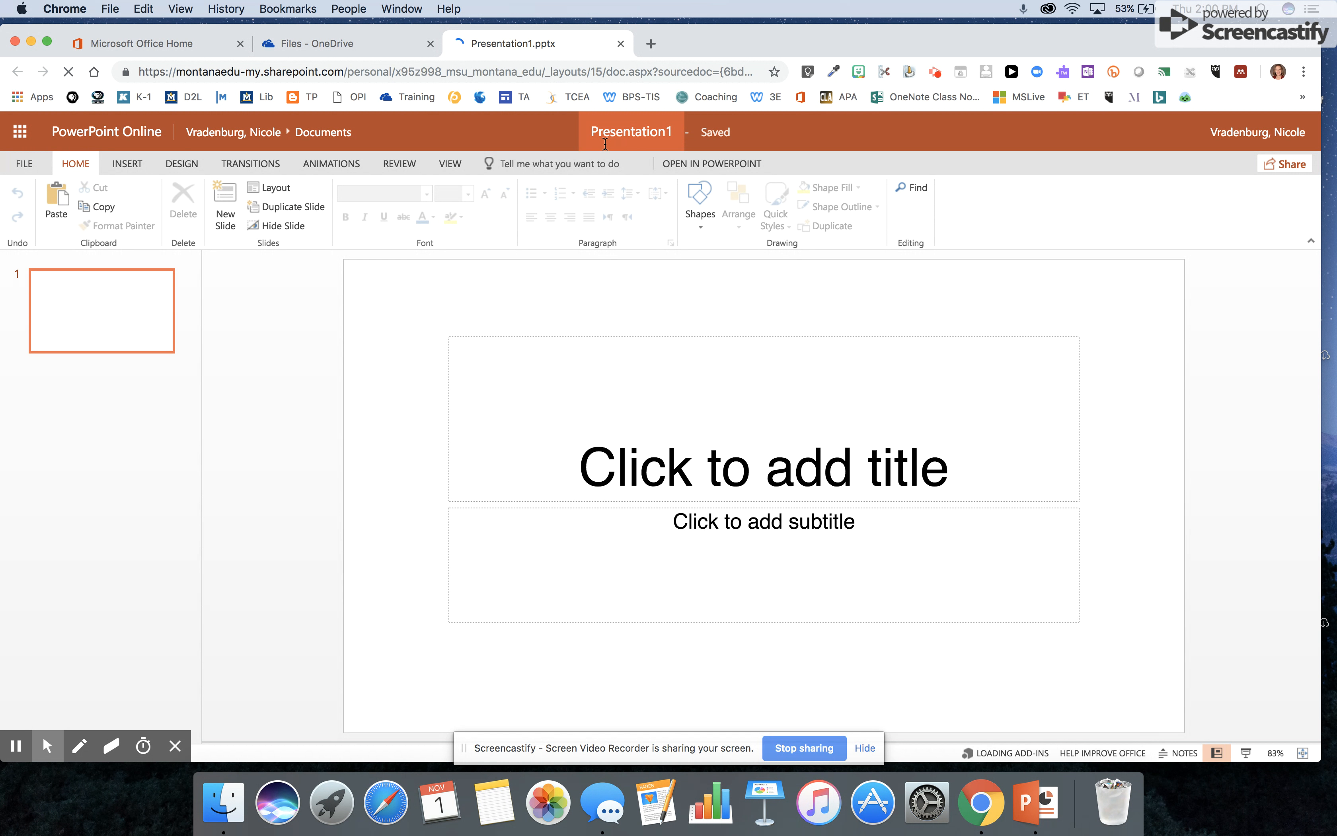
left_click(634, 136)
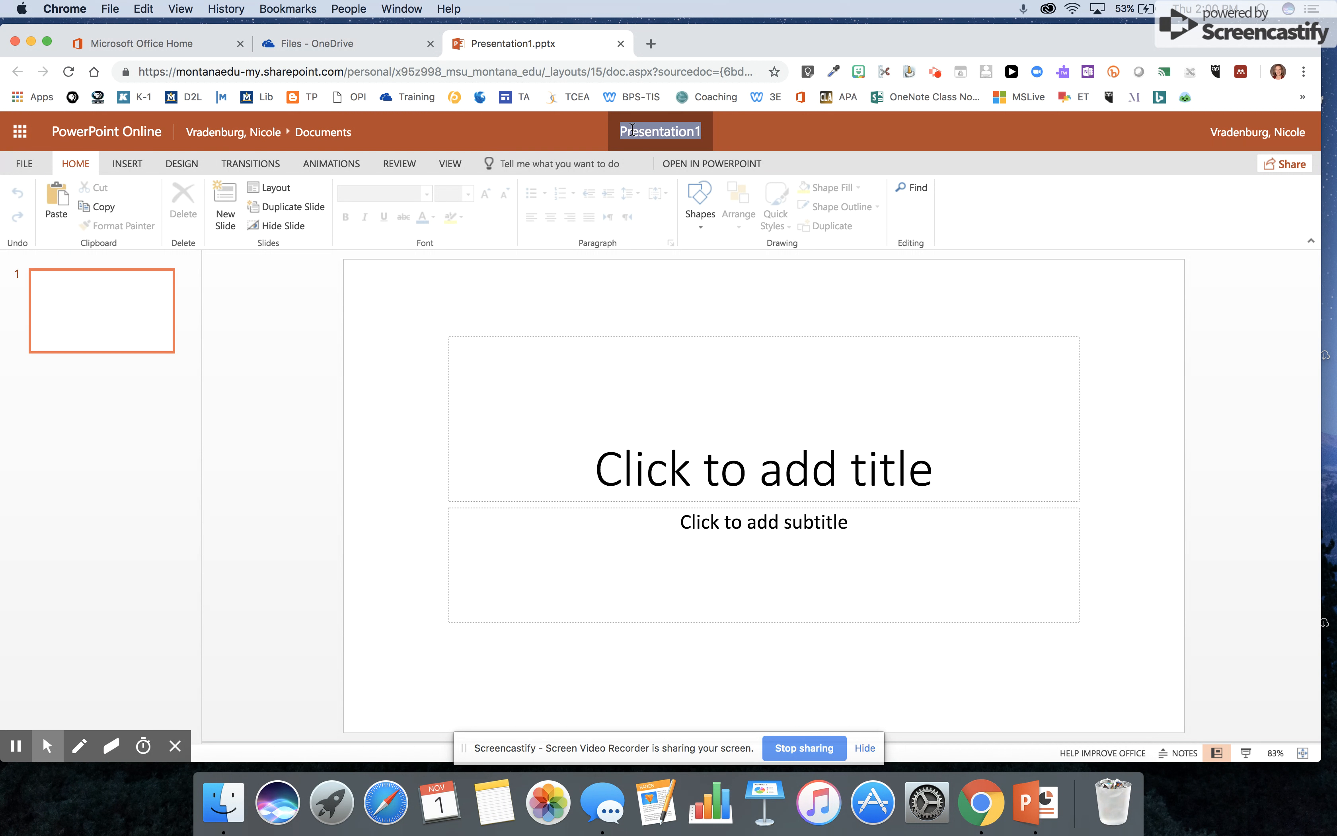
type("Test")
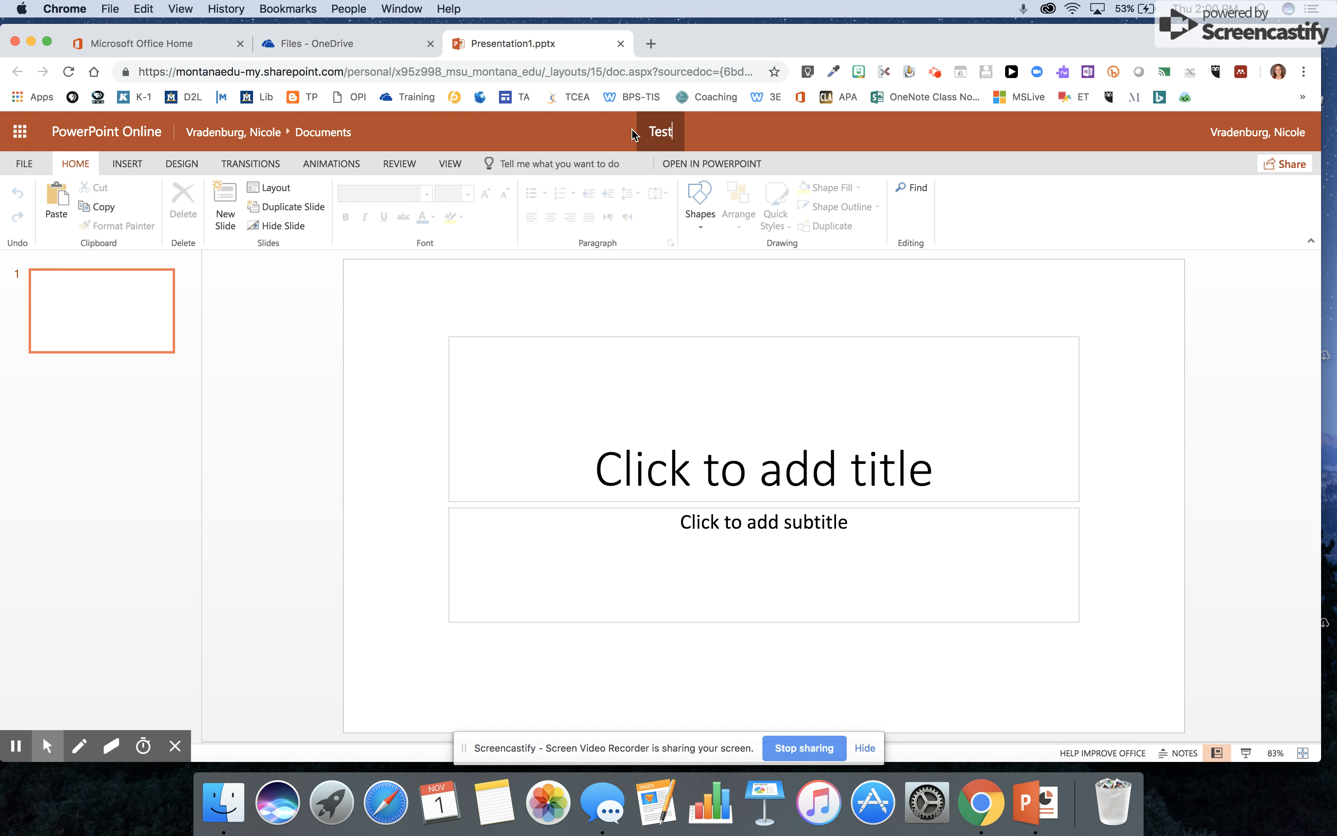
type("Pres")
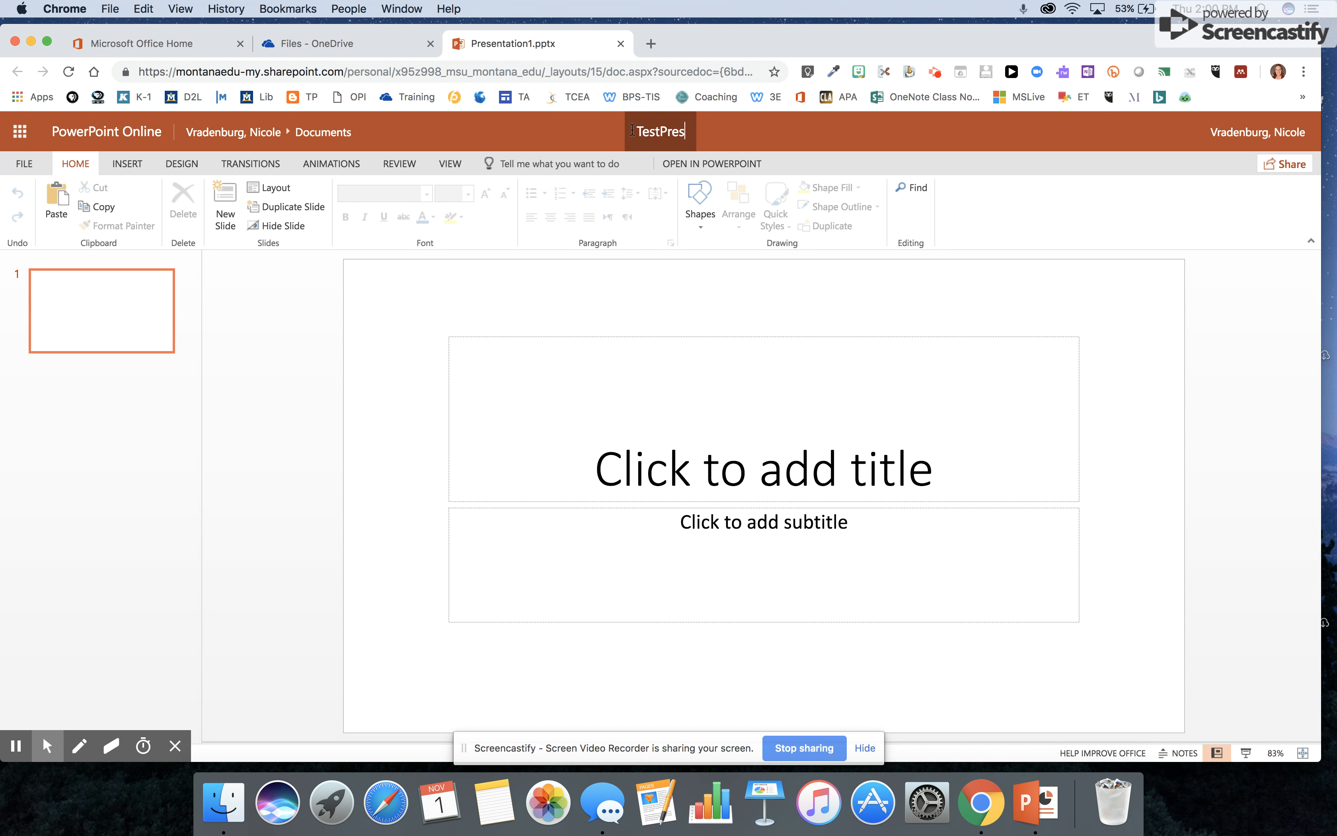
type("entation")
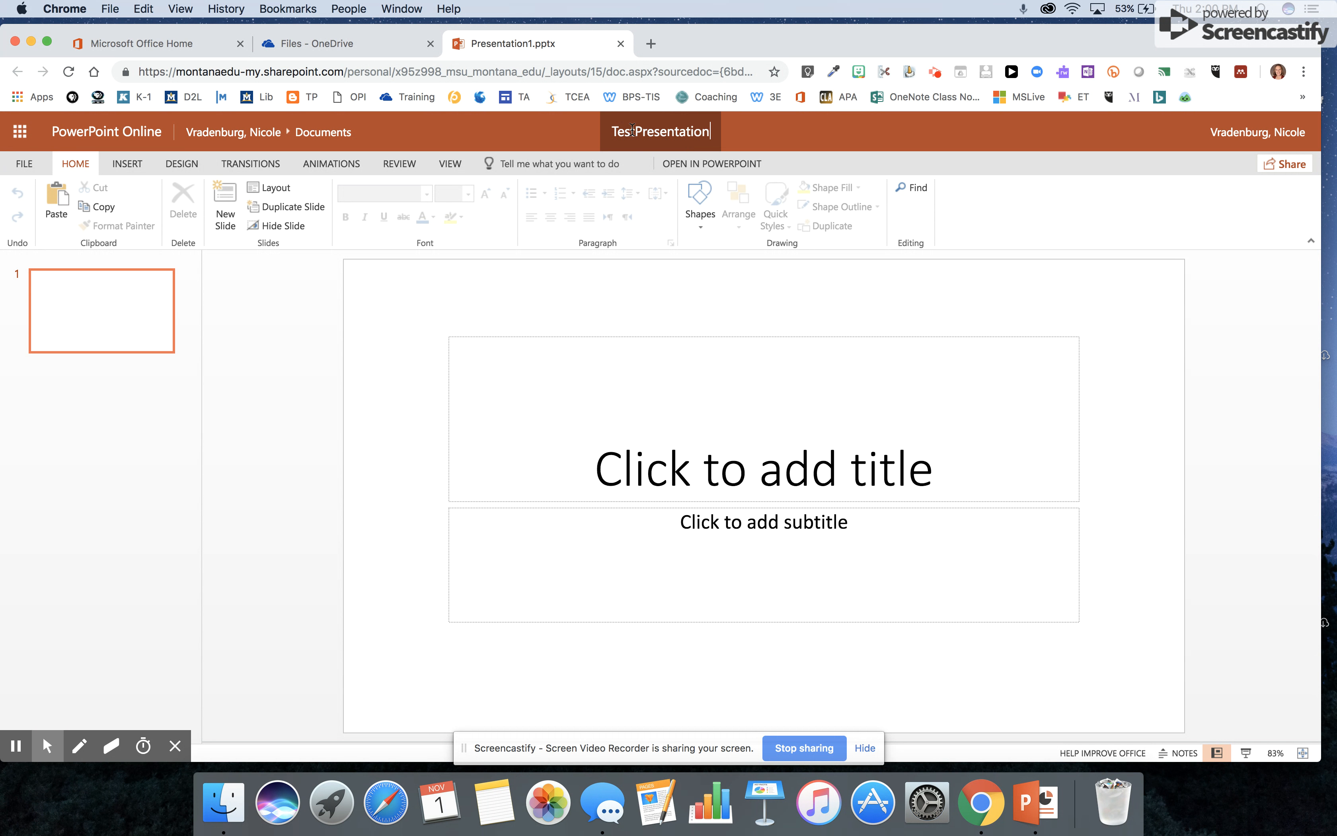
key("Return")
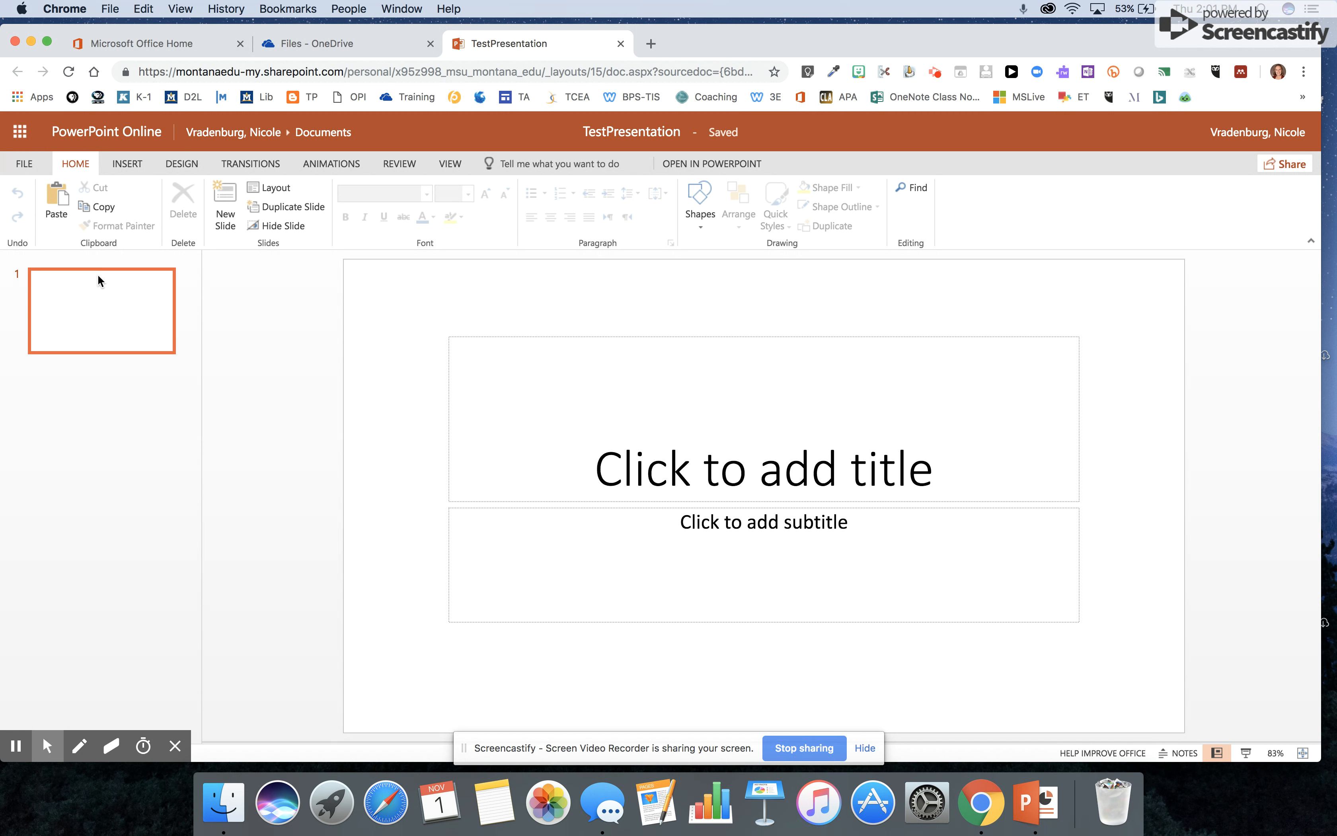
- Insert slide 2 using the Title Only layout from the New Slide gallery
left_click(128, 162)
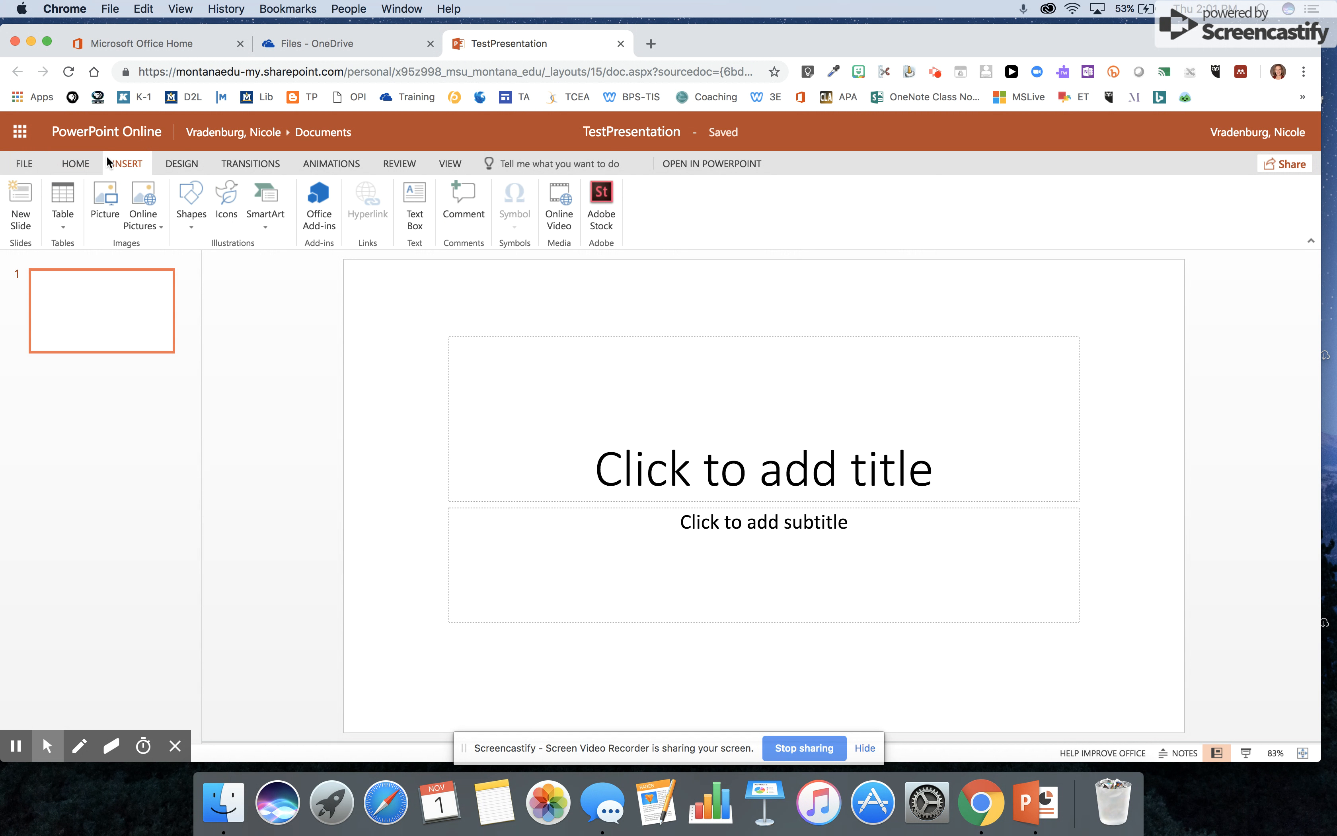
left_click(21, 201)
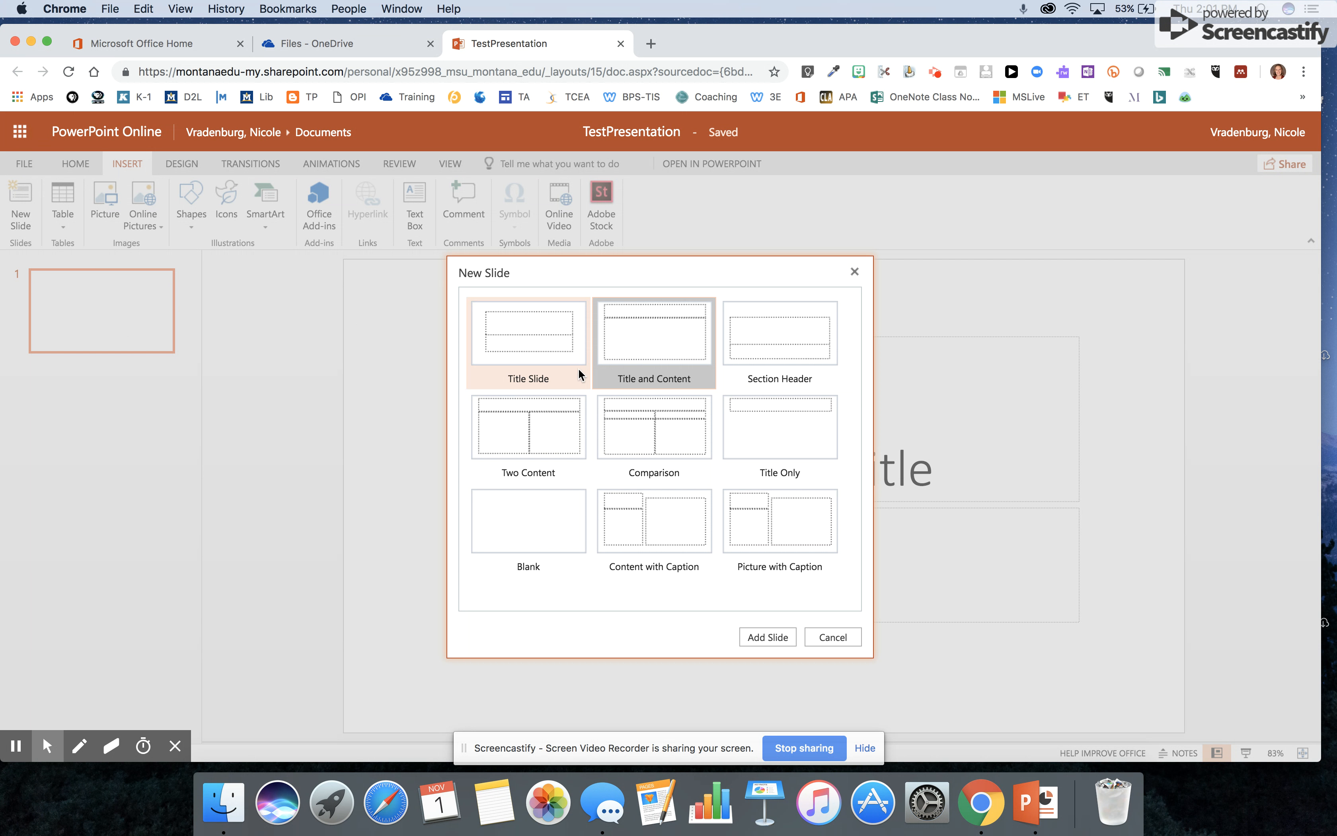
left_click(774, 436)
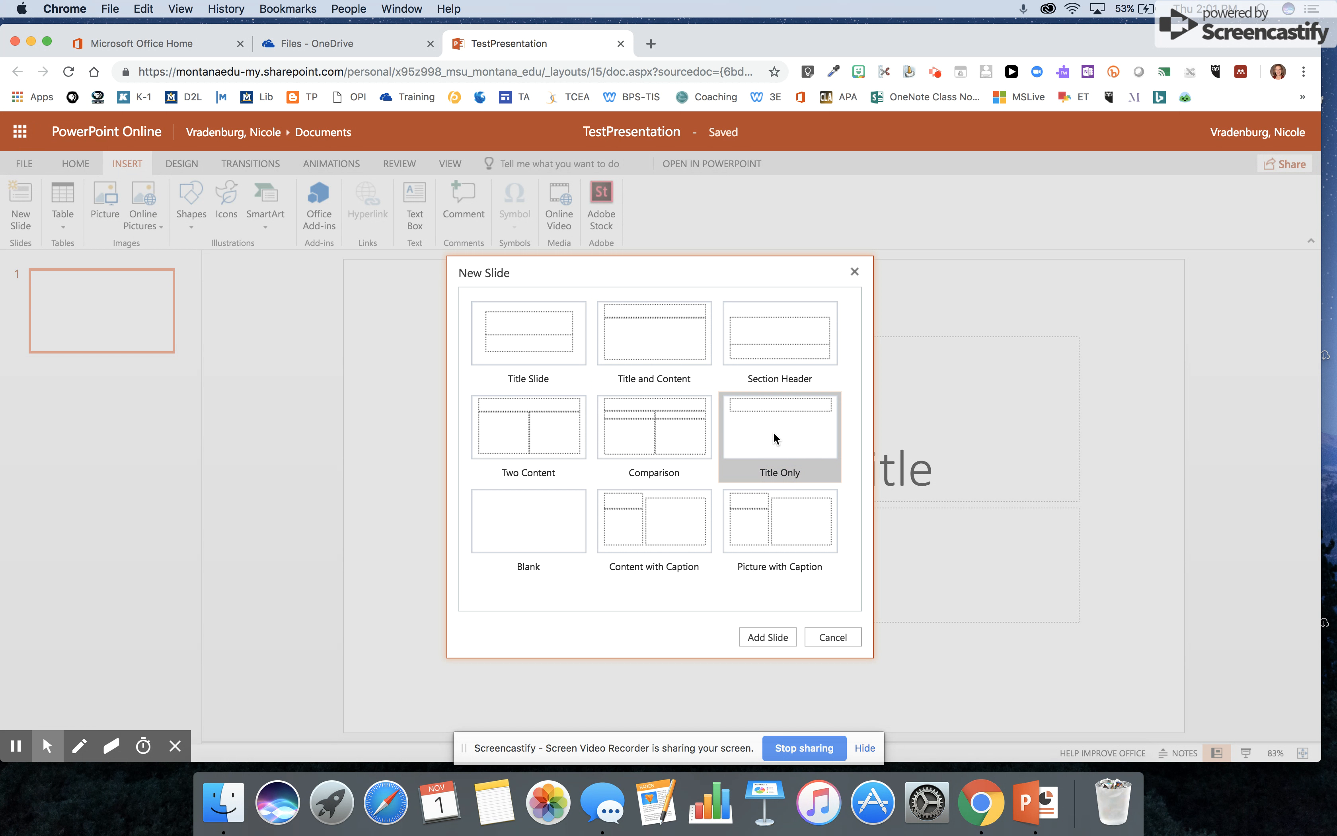
left_click(775, 637)
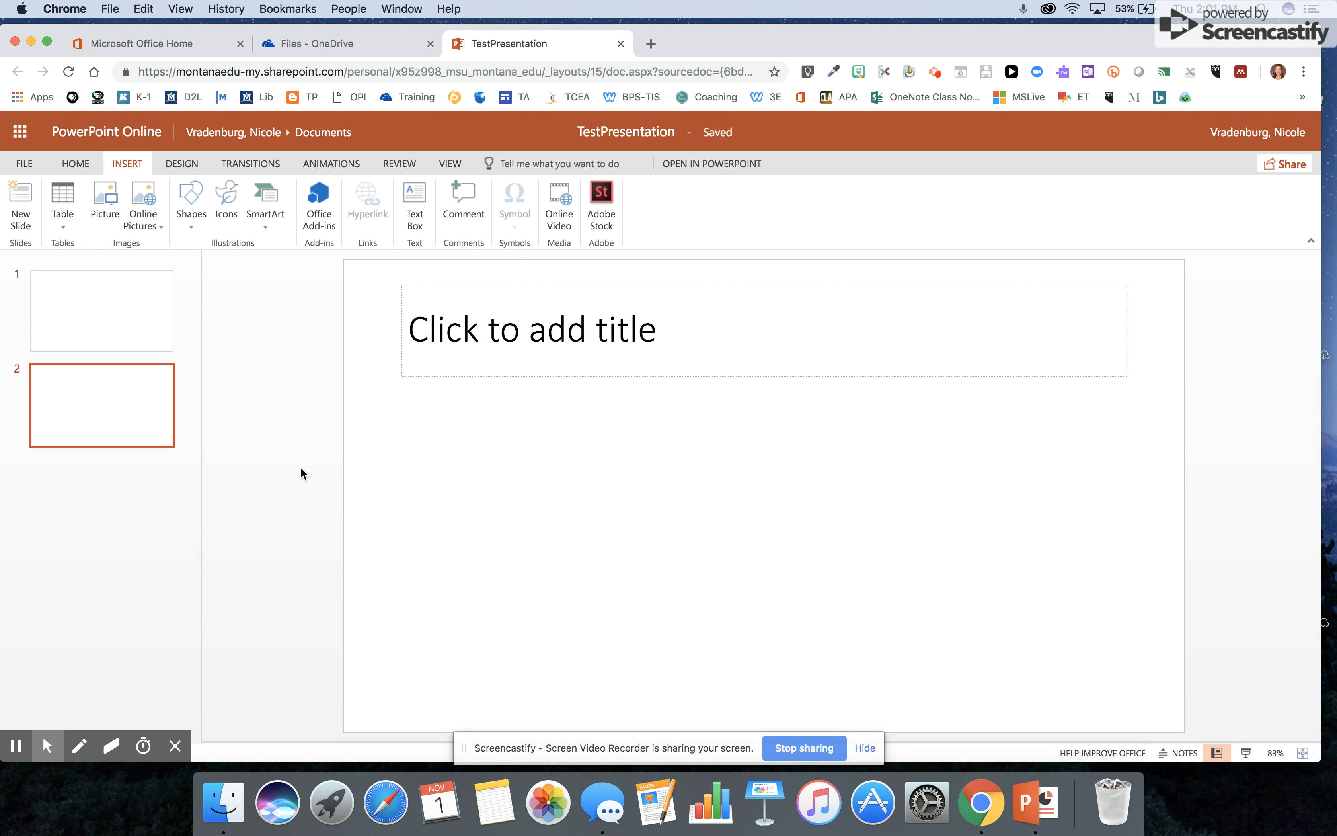
- Title slide 2 'Student 1', then add two more slides titled 'Student 2' and 'Student 3'
left_click(480, 338)
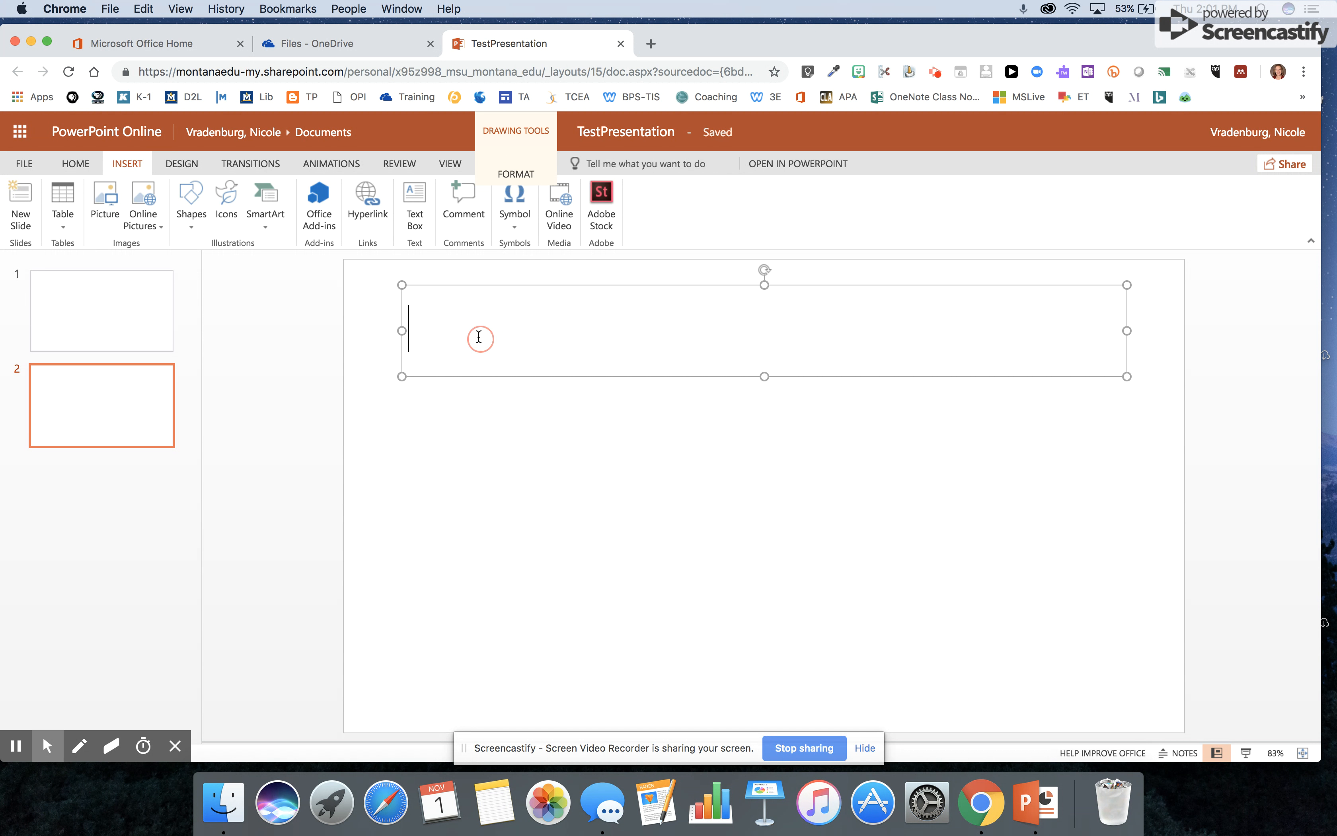
type("Student ")
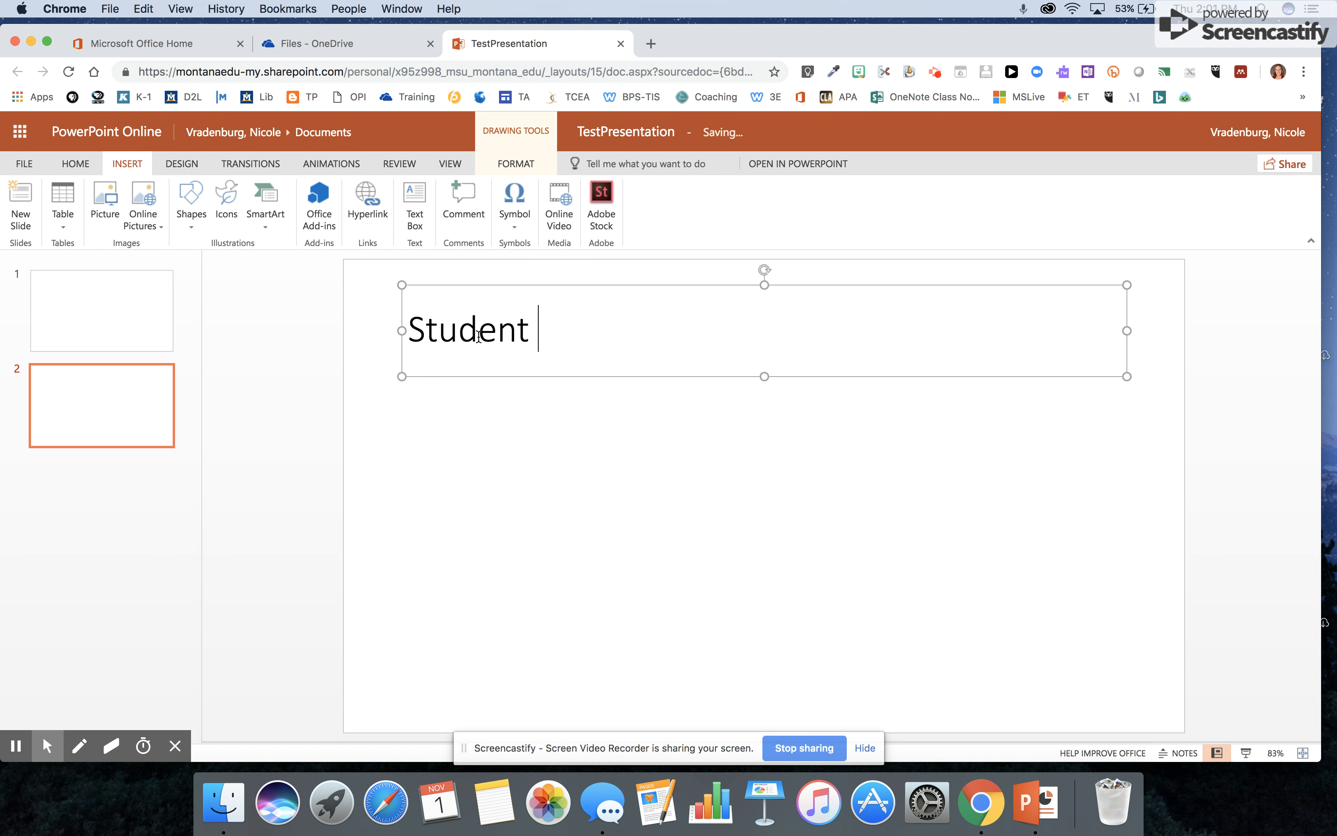
type("1")
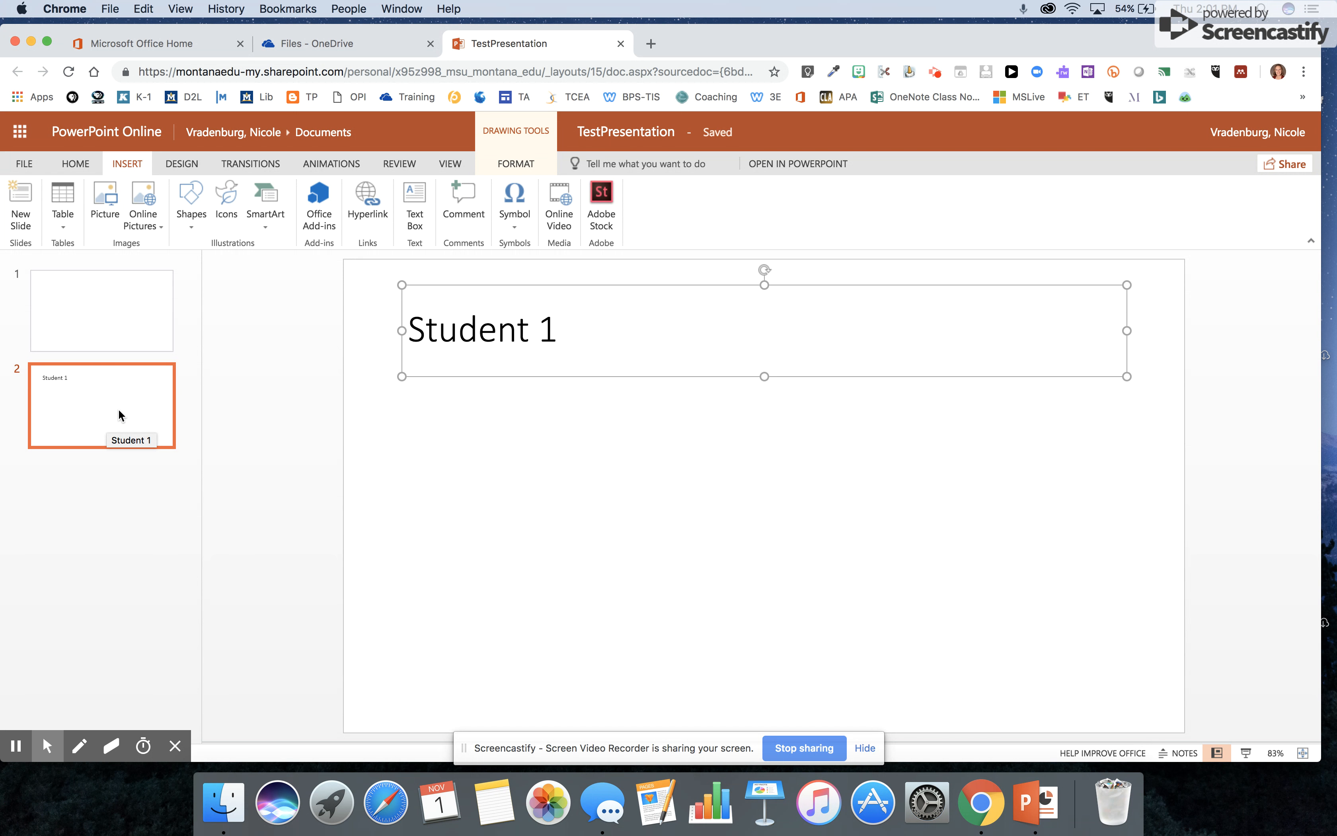
right_click(120, 414)
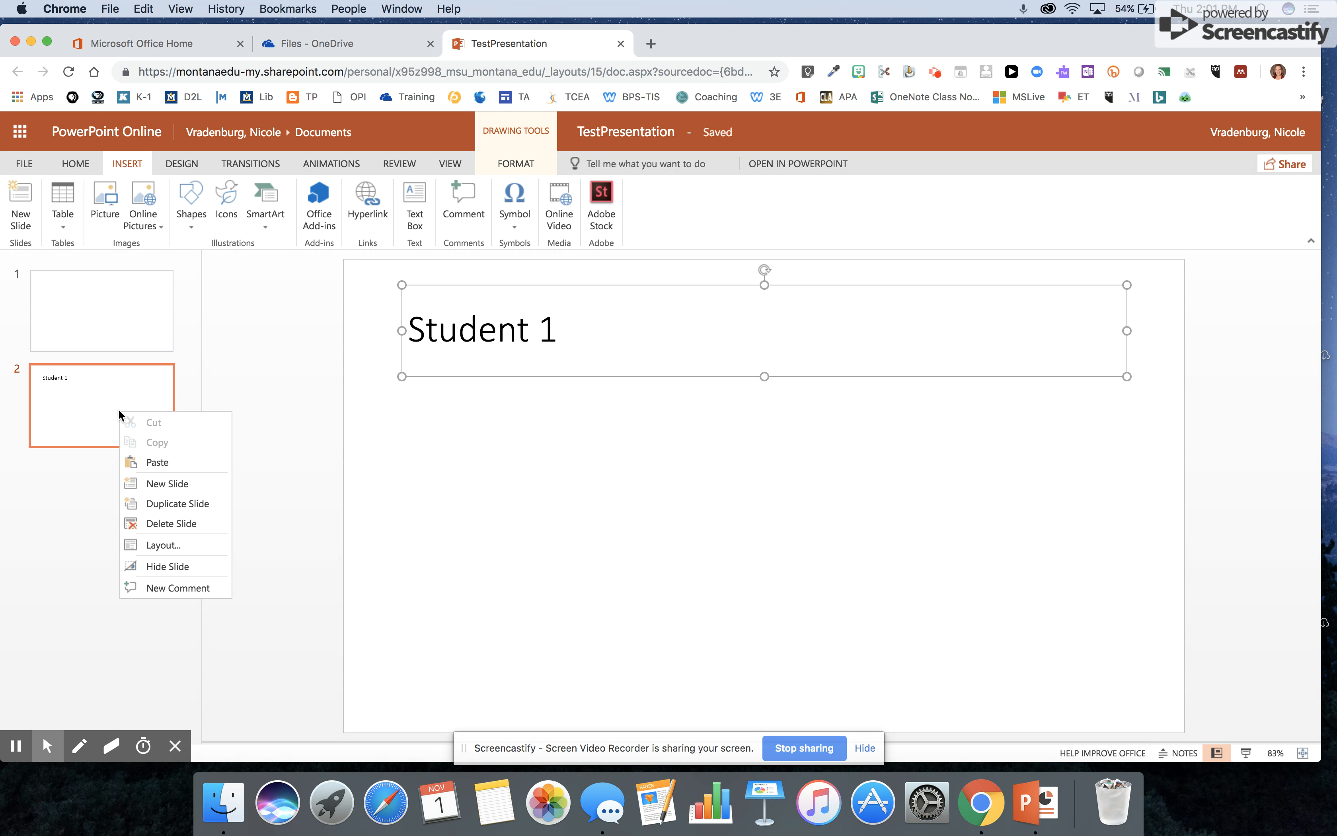
left_click(153, 487)
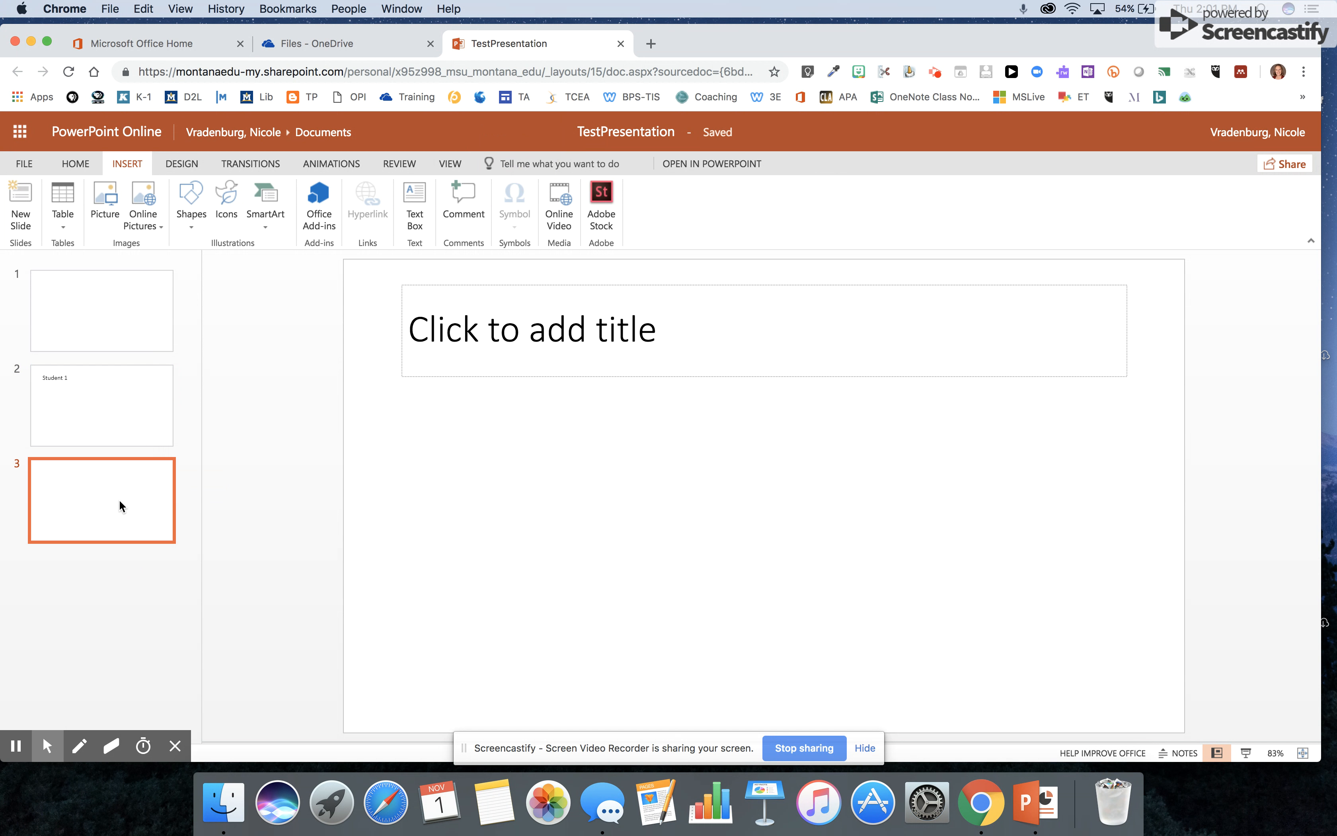
left_click(464, 338)
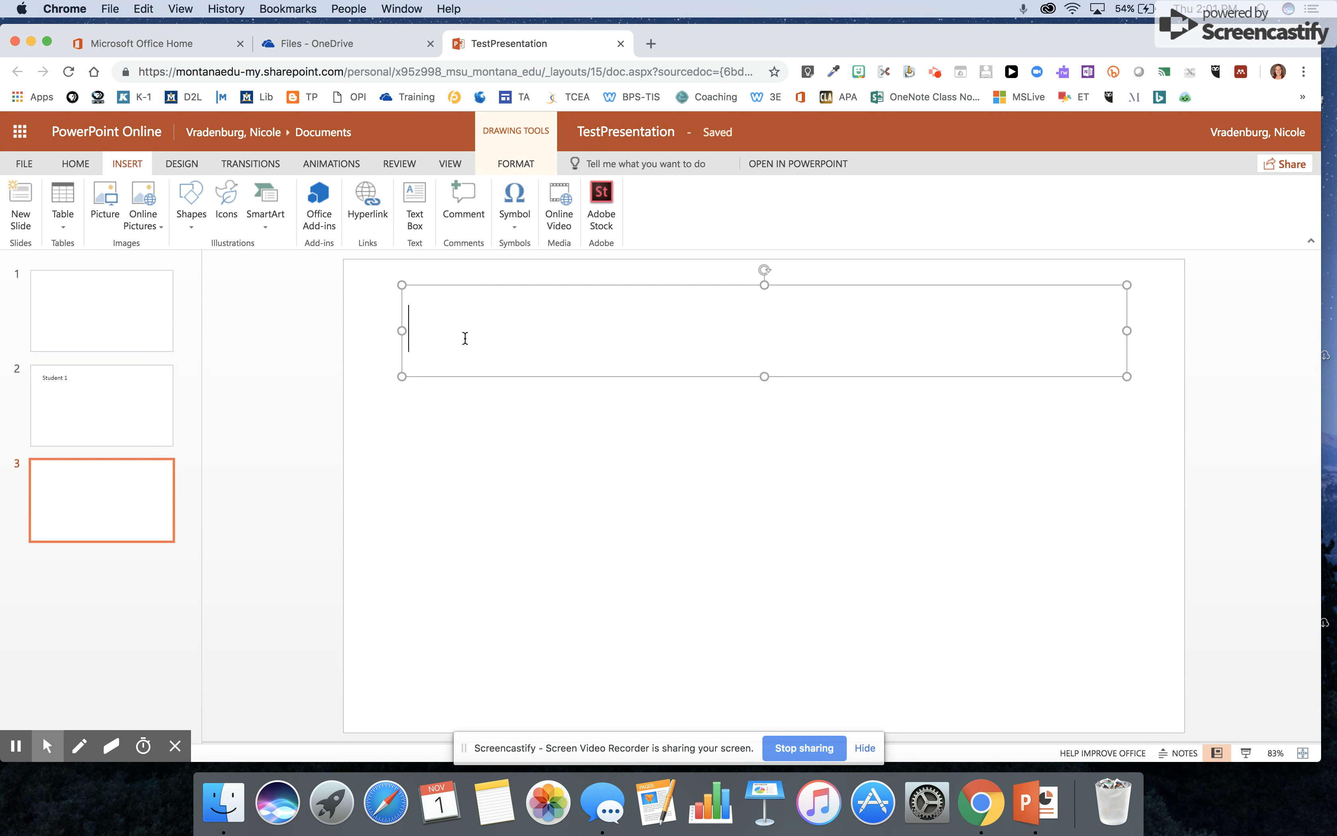
type("Student ")
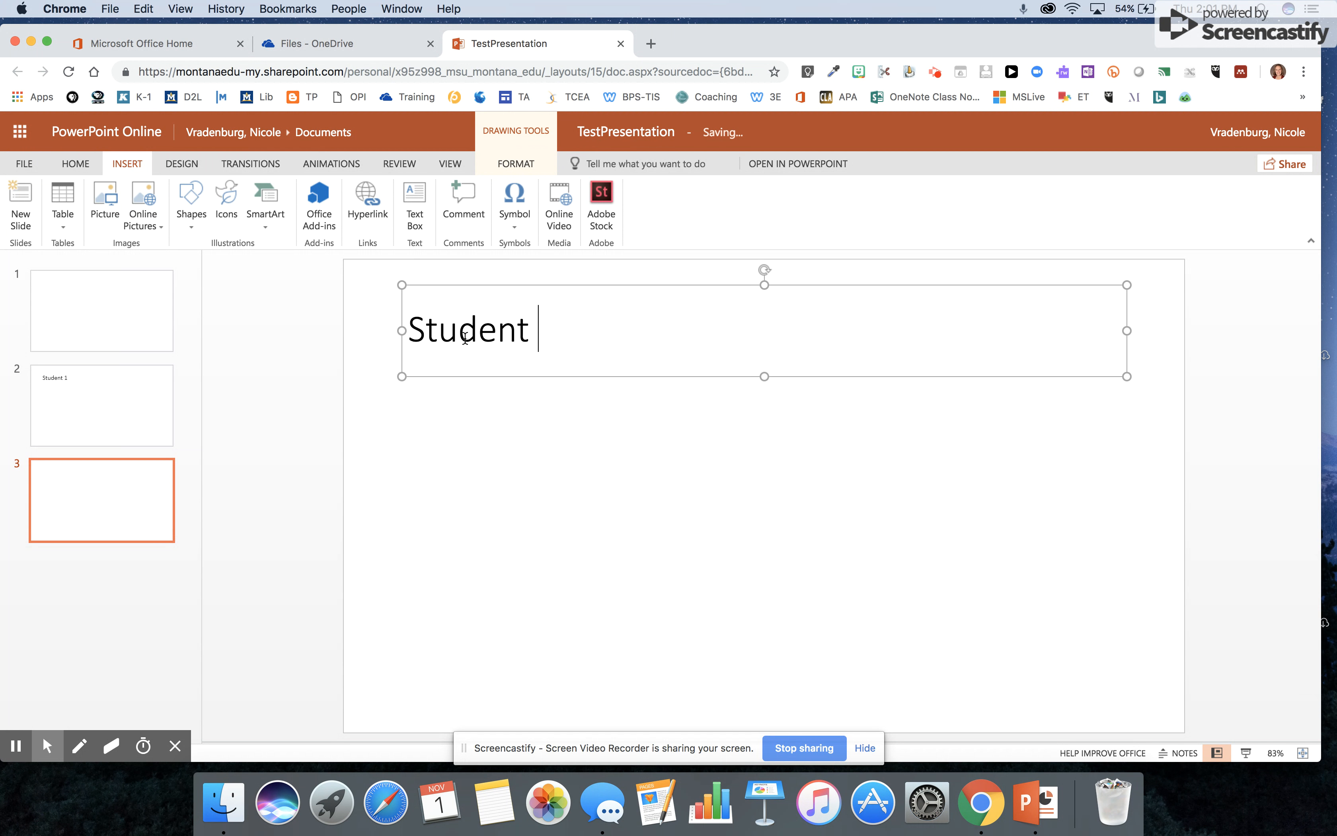
type("2")
right_click(126, 495)
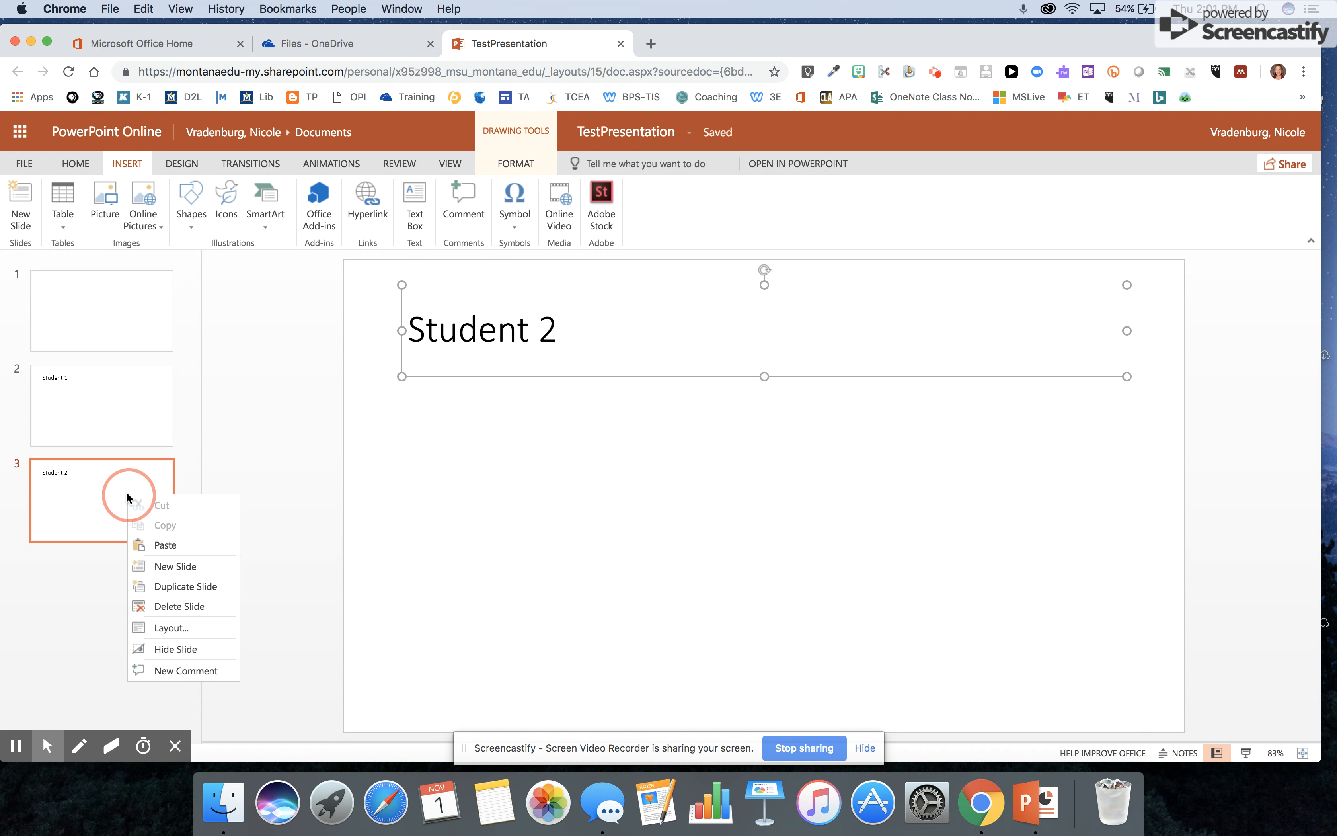
left_click(152, 564)
left_click(556, 326)
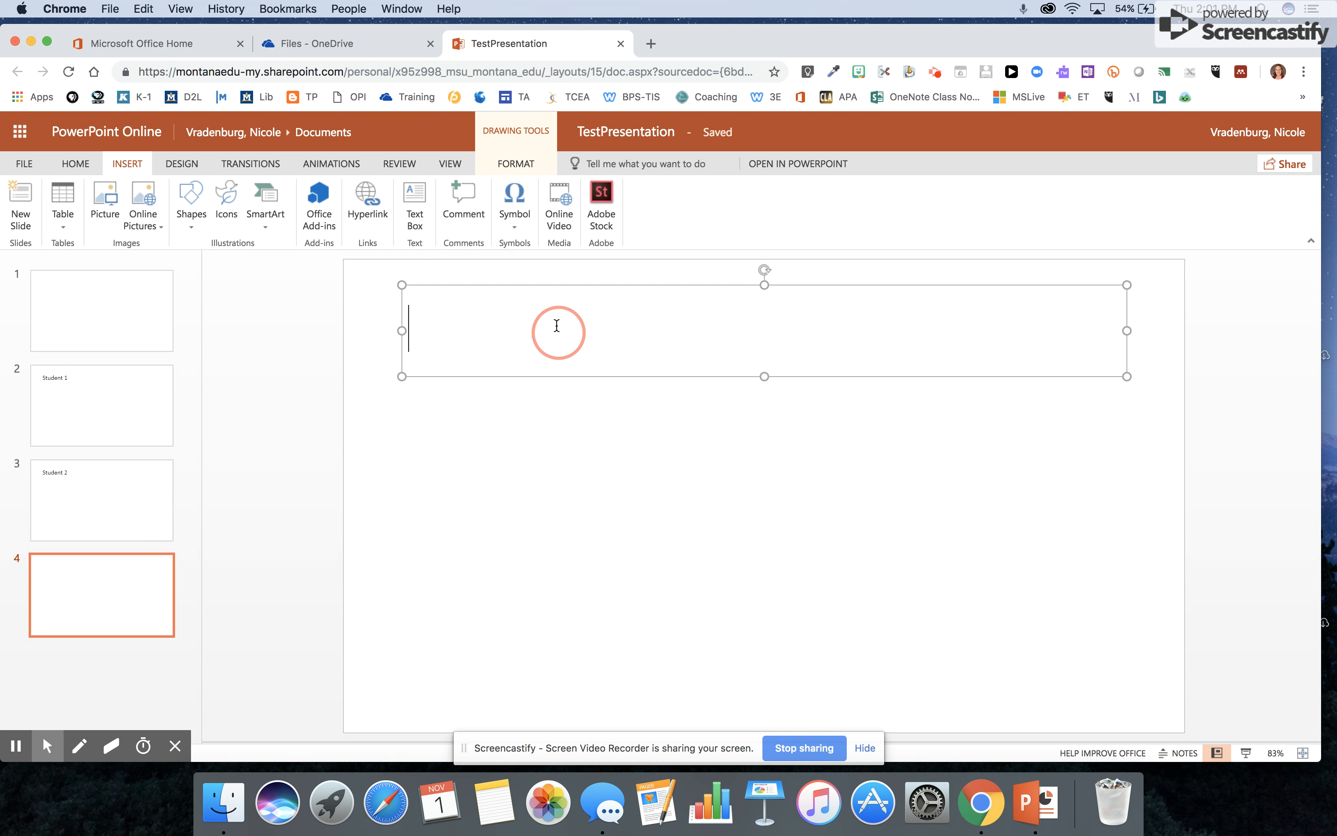
type("Student 3")
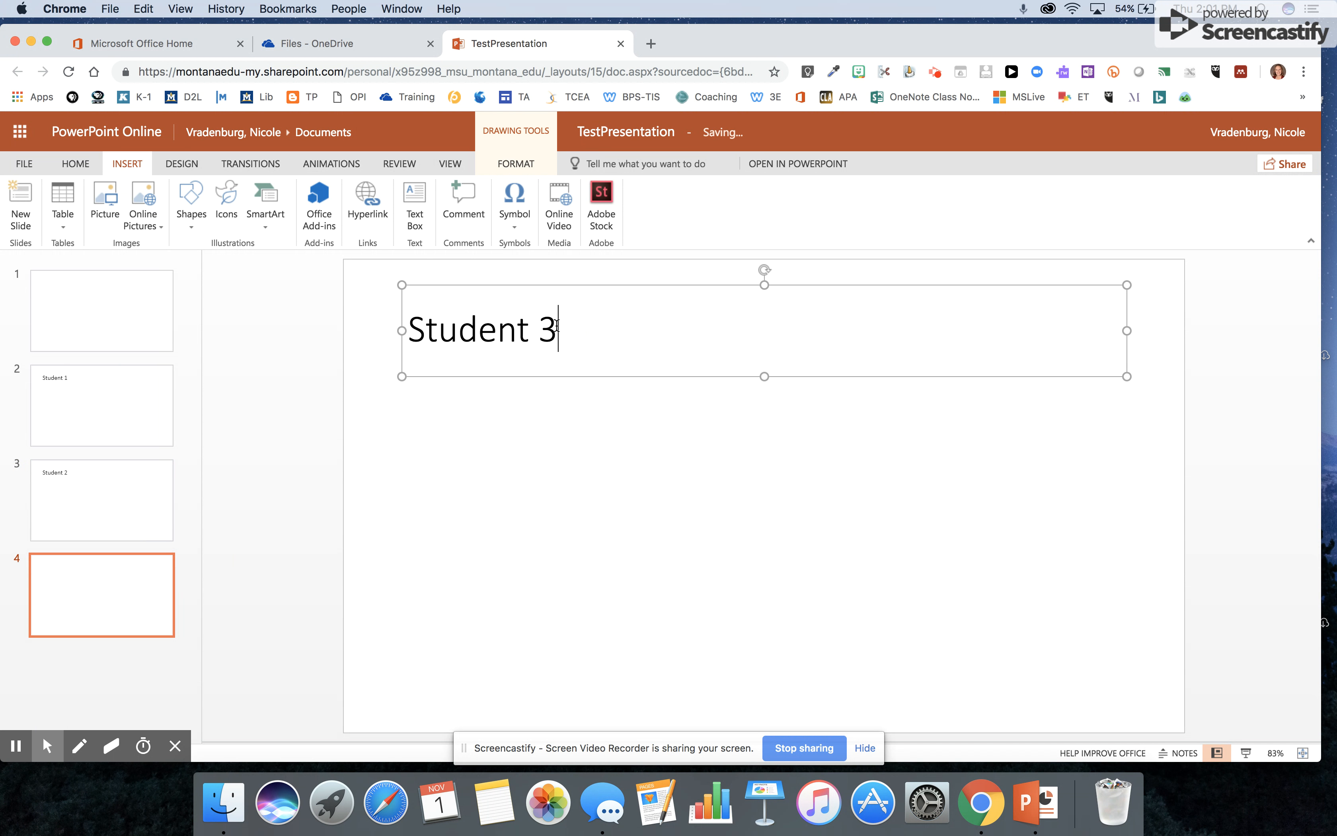
- Give the first slide the title 'Test Slide'
left_click(81, 306)
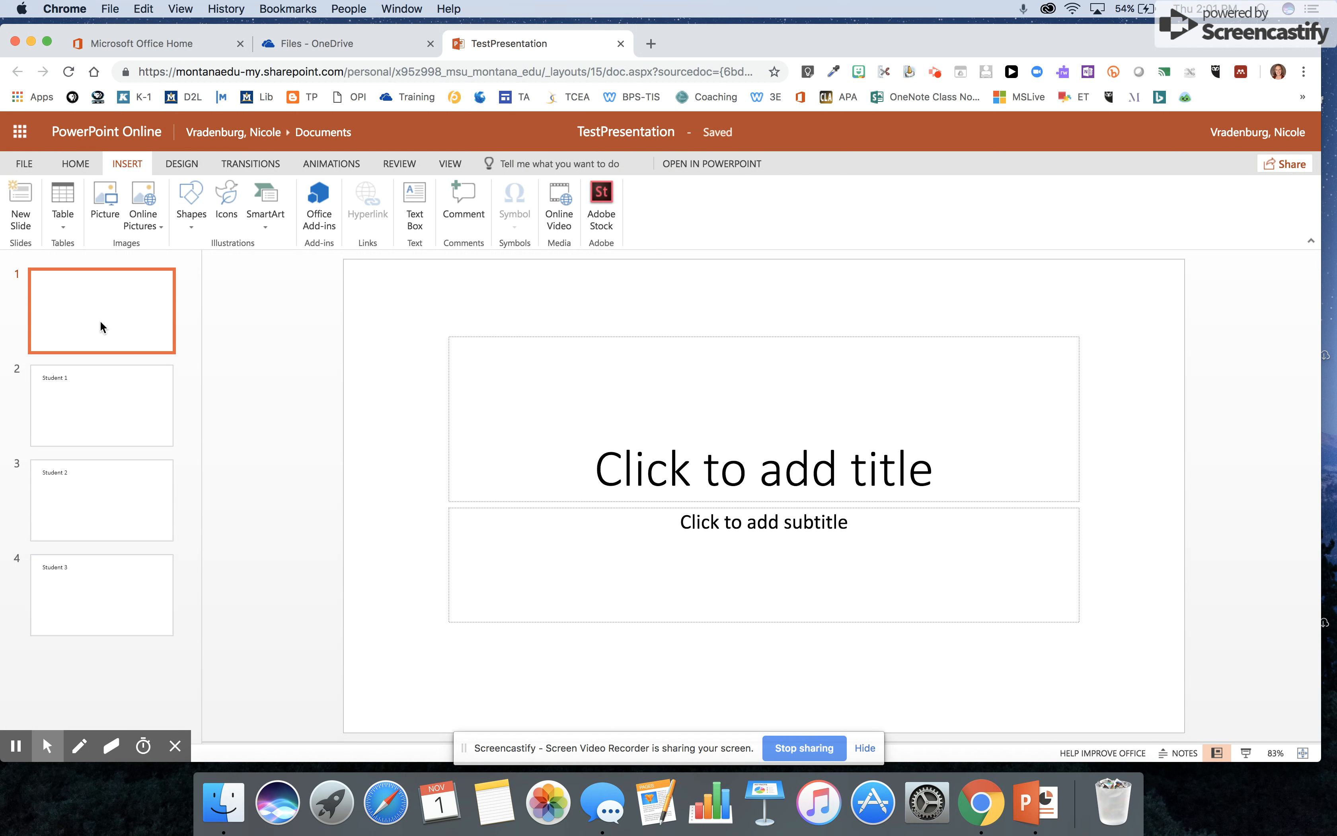
left_click(686, 470)
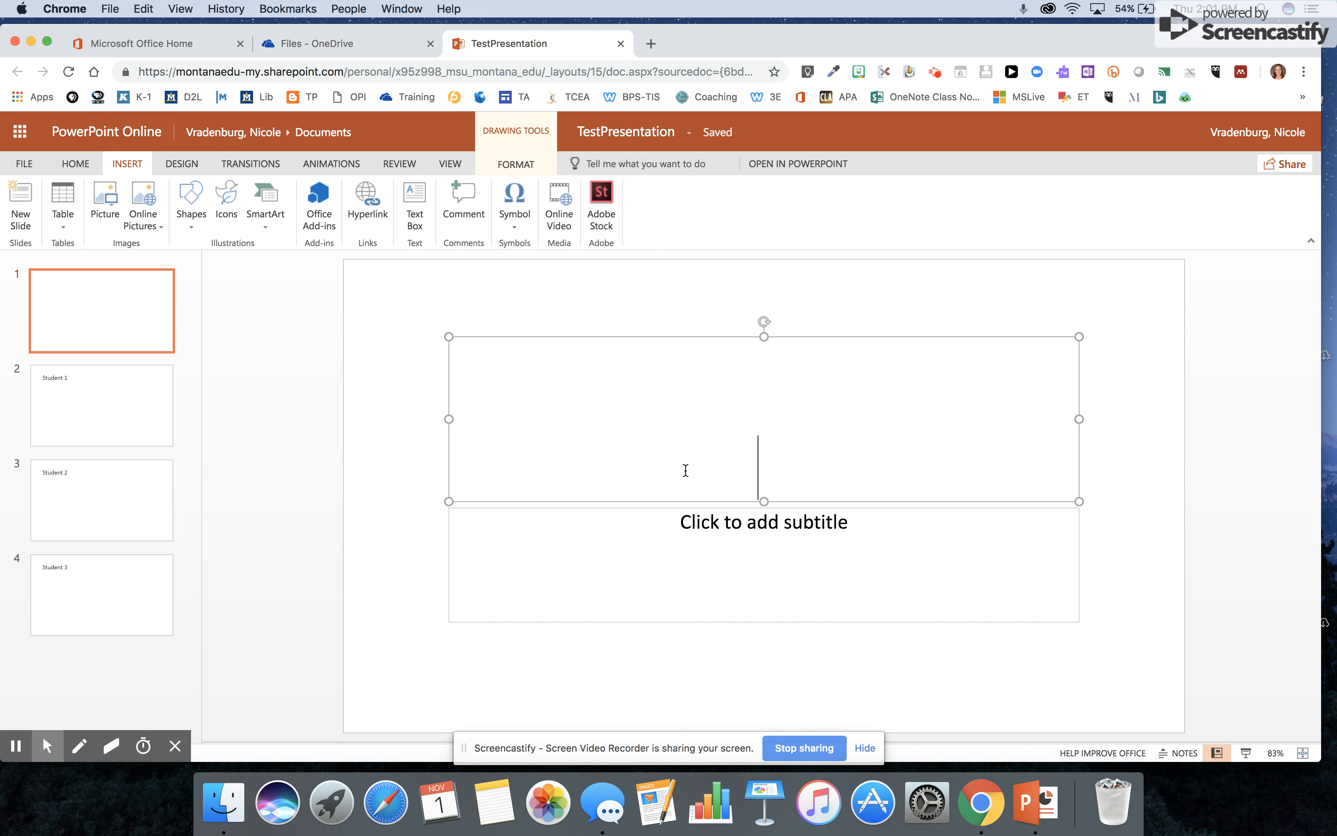
type("Test ")
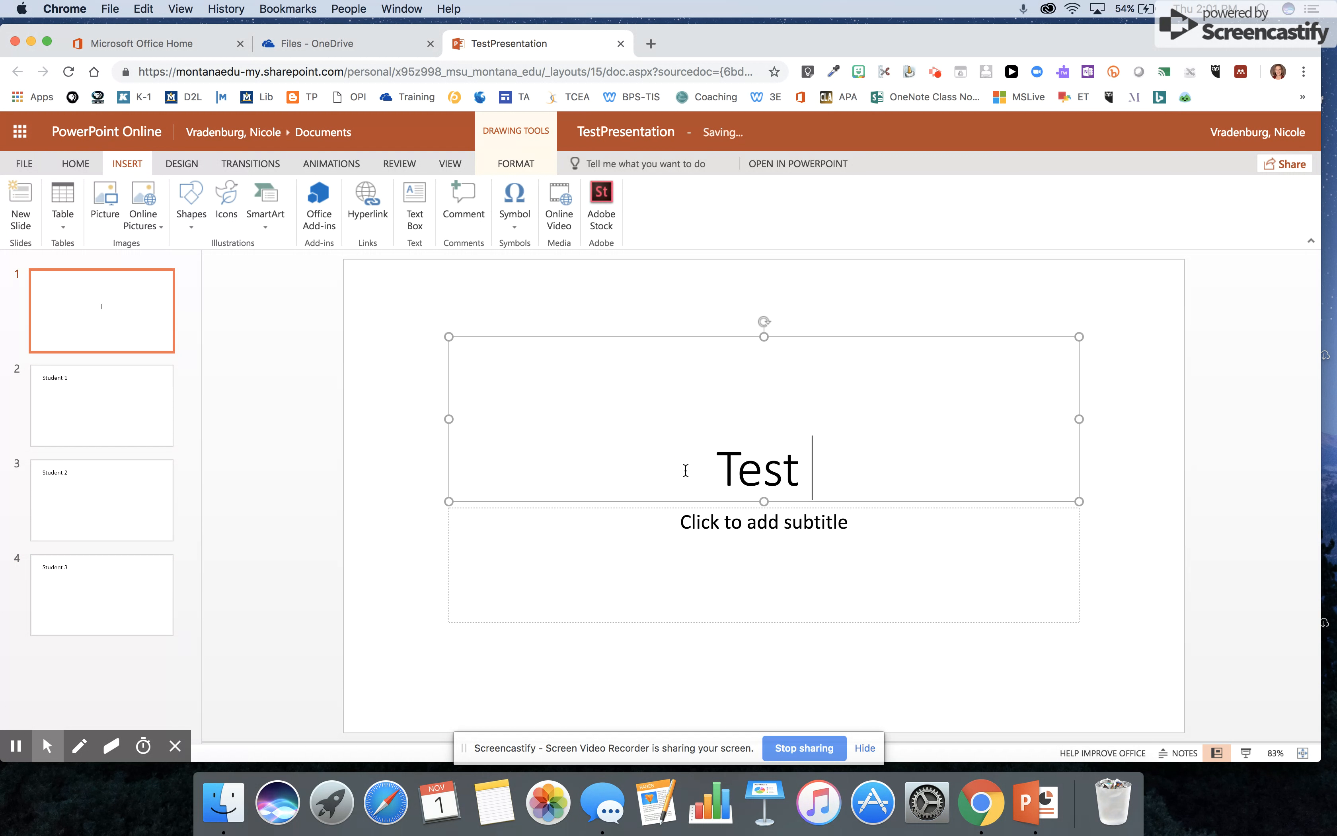
type("Slide")
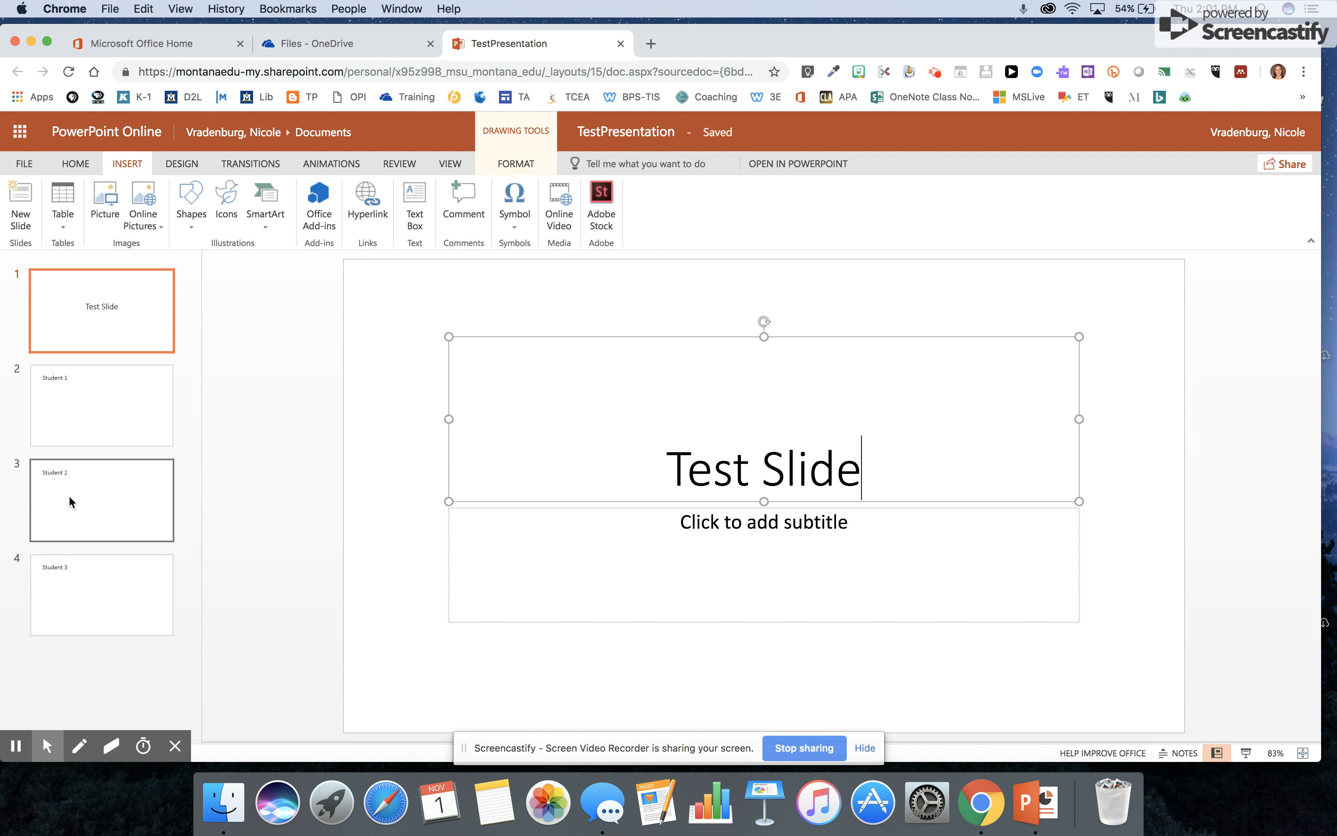
- Add three blank slides at the end of the deck, after the Student 3 slide
right_click(87, 587)
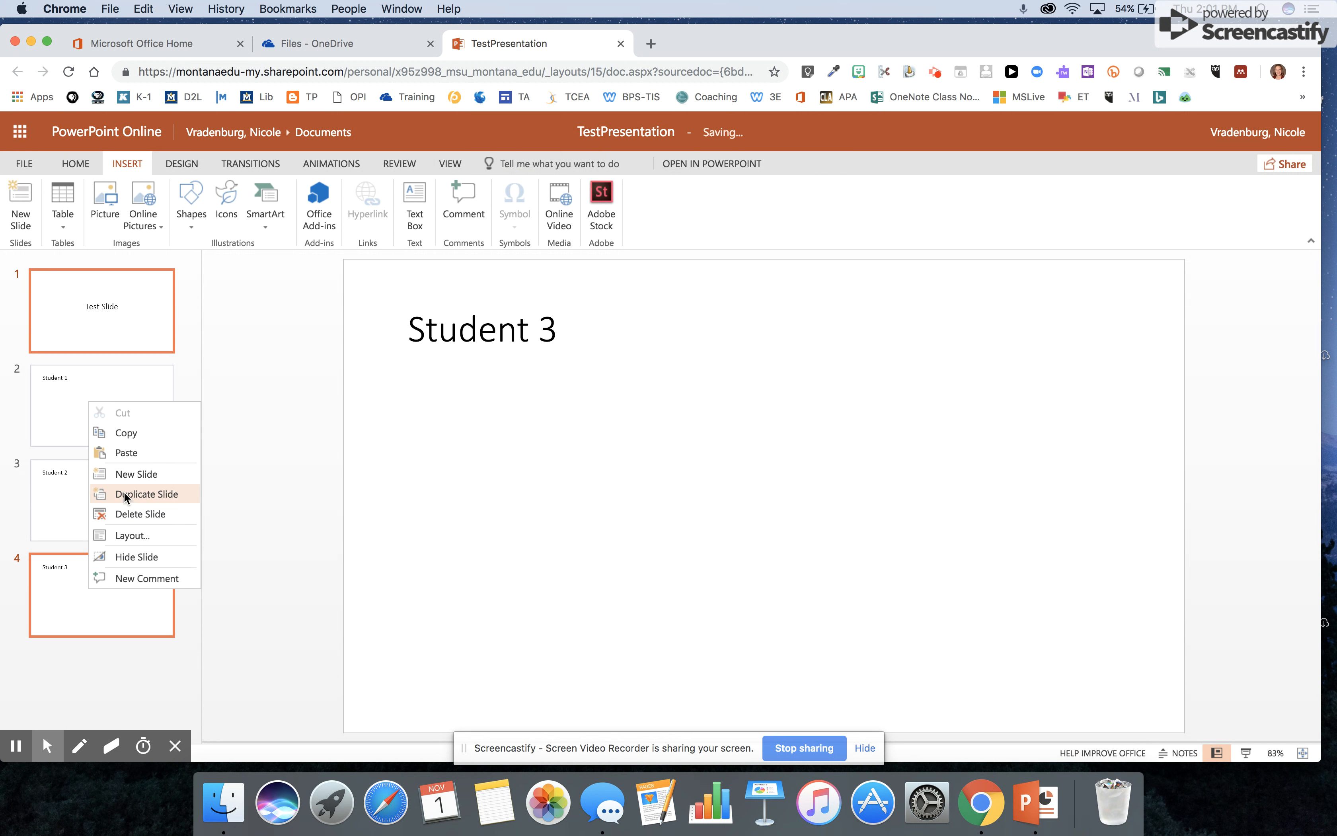
left_click(131, 478)
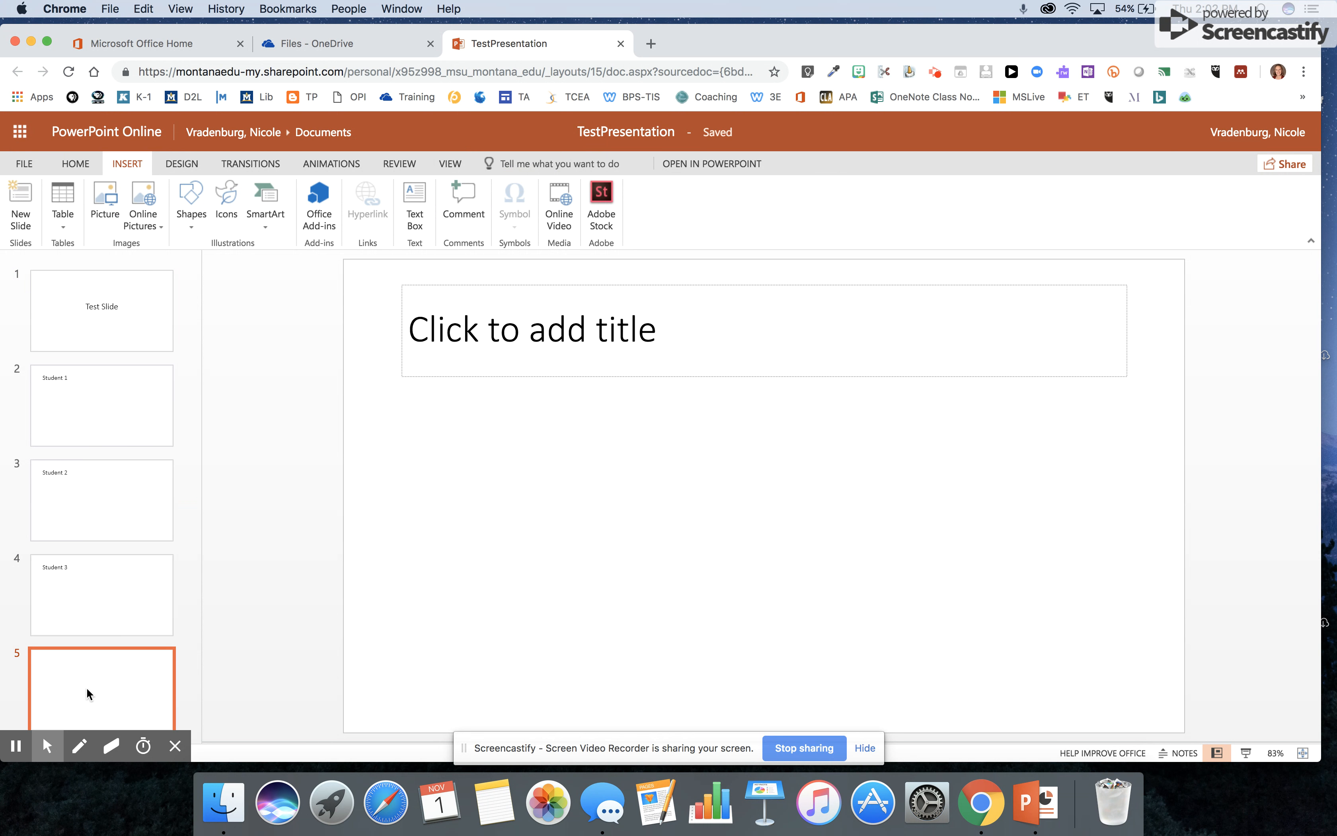
right_click(88, 690)
left_click(130, 578)
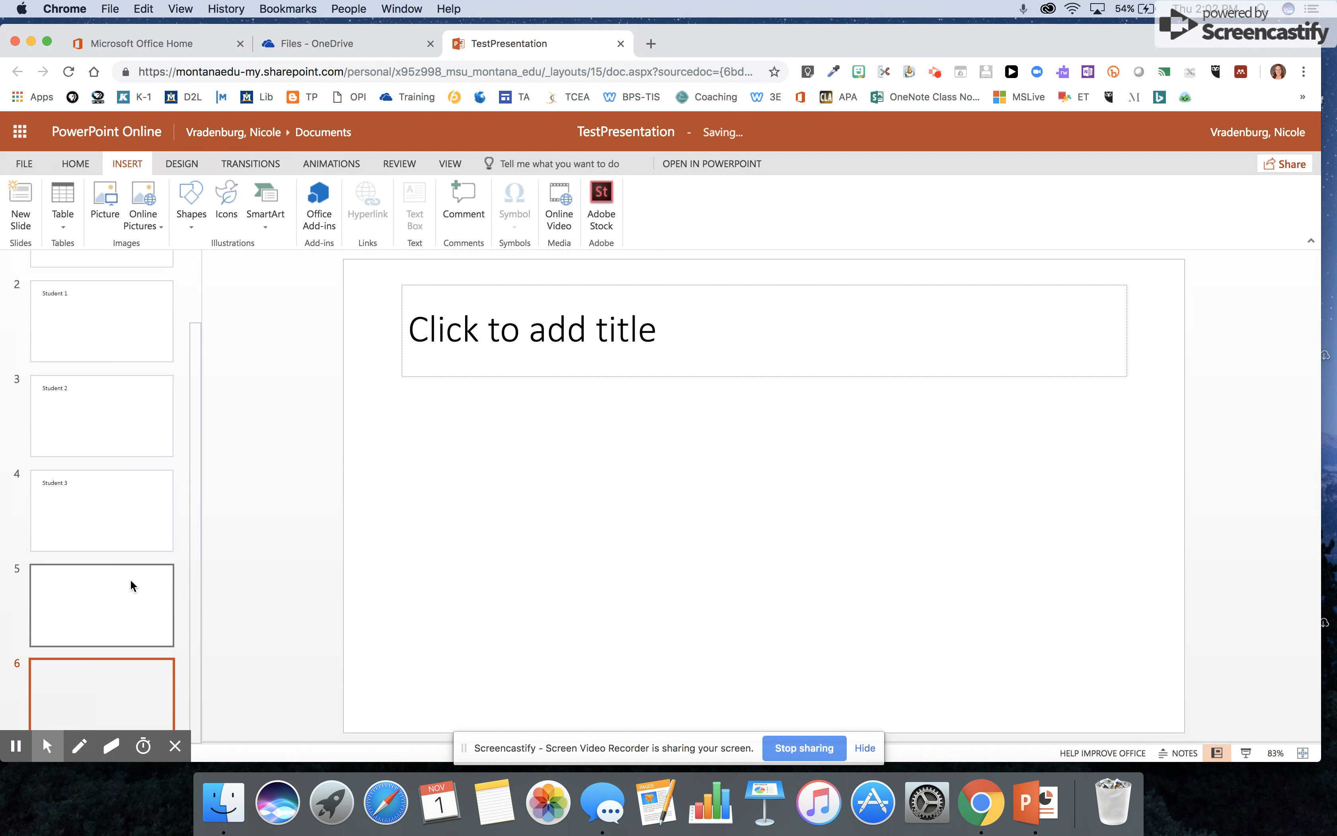
right_click(104, 679)
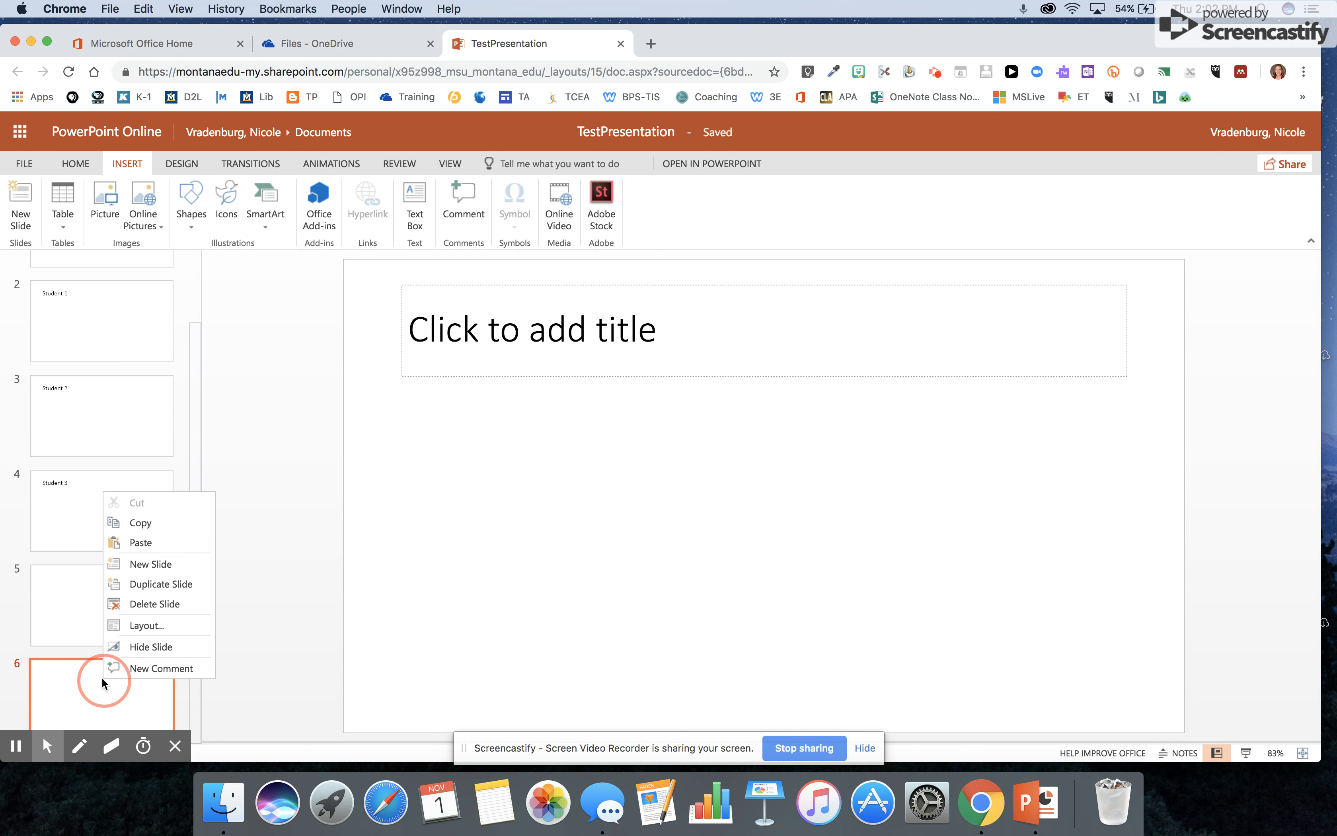
left_click(137, 563)
scroll(131, 489, "up", 5)
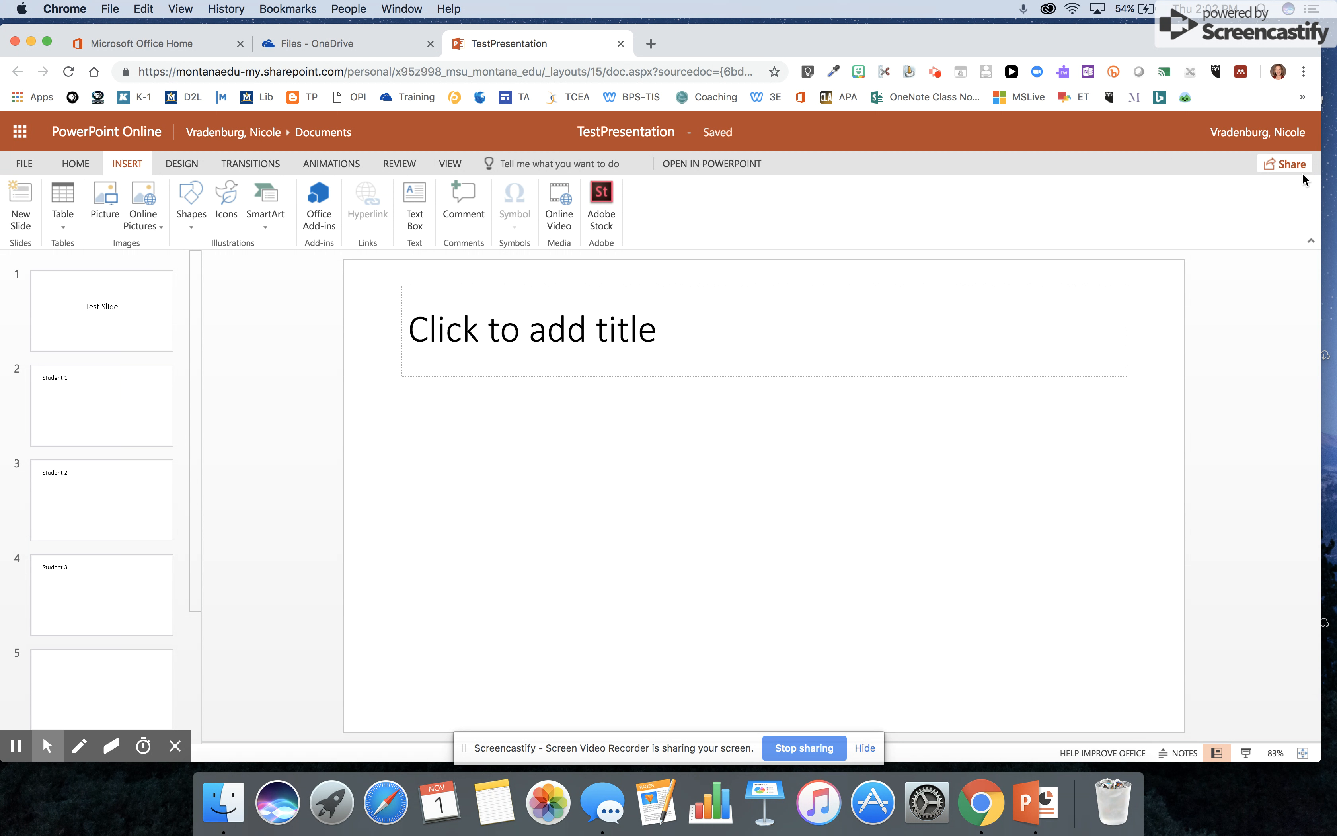
- Copy the presentation's anyone-can-edit link from Share, then type 'bit' in a new tab
left_click(1286, 165)
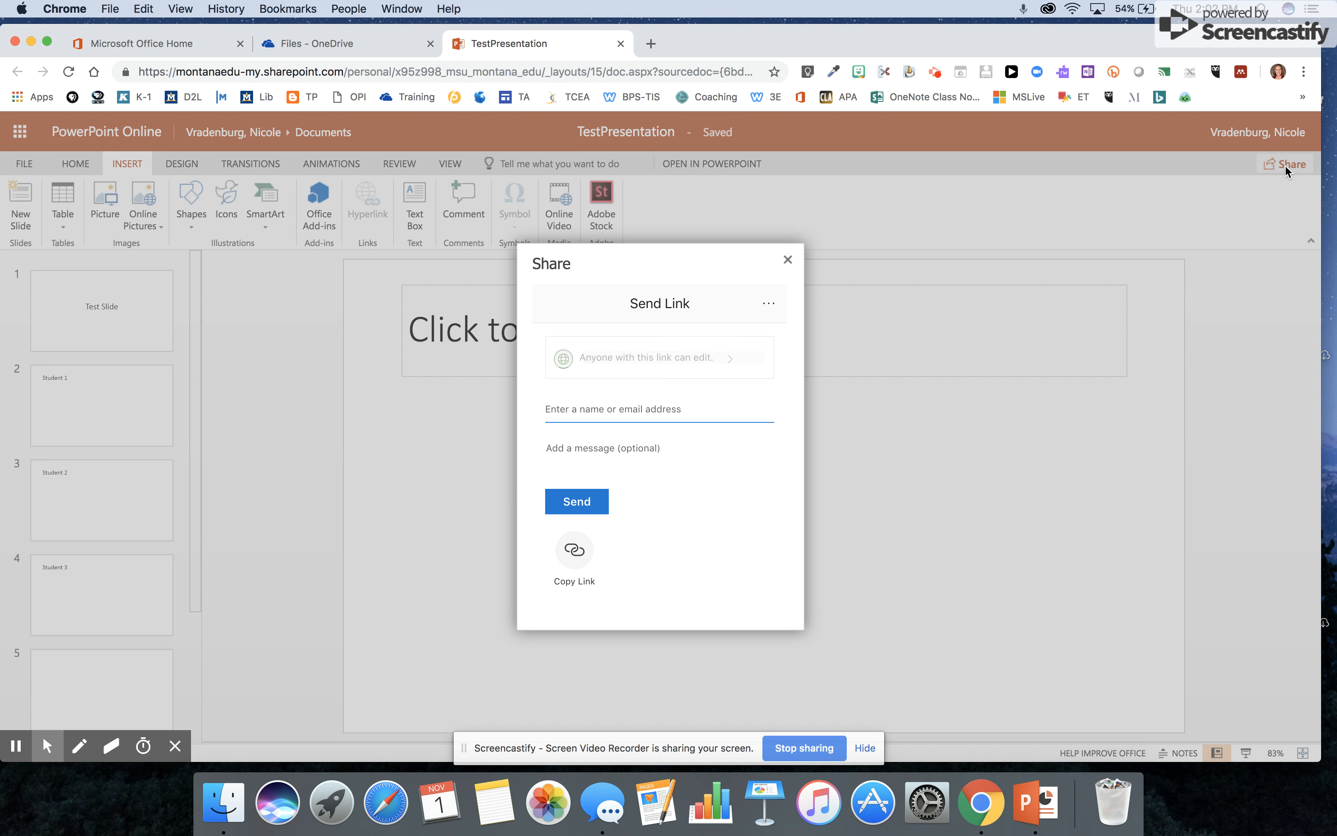
left_click(575, 558)
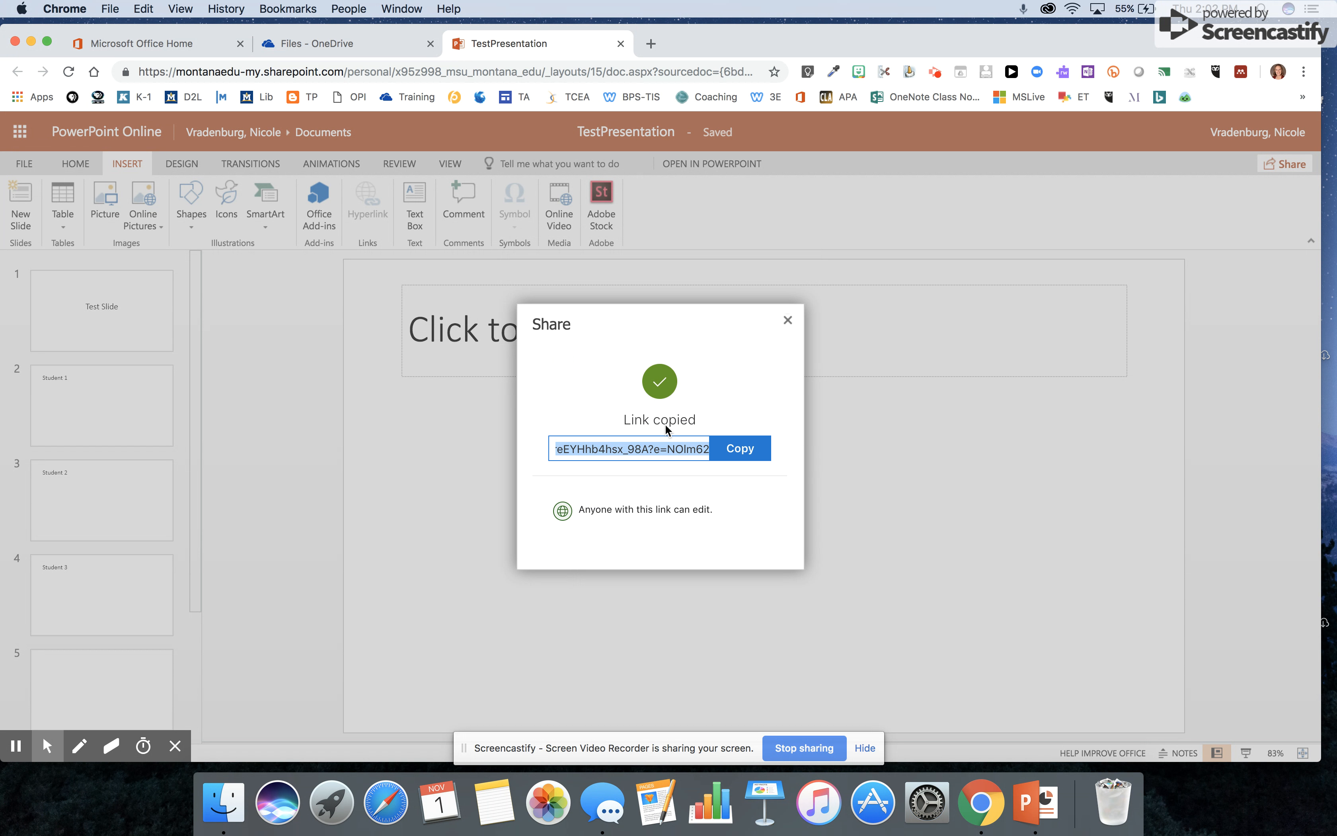
left_click(787, 320)
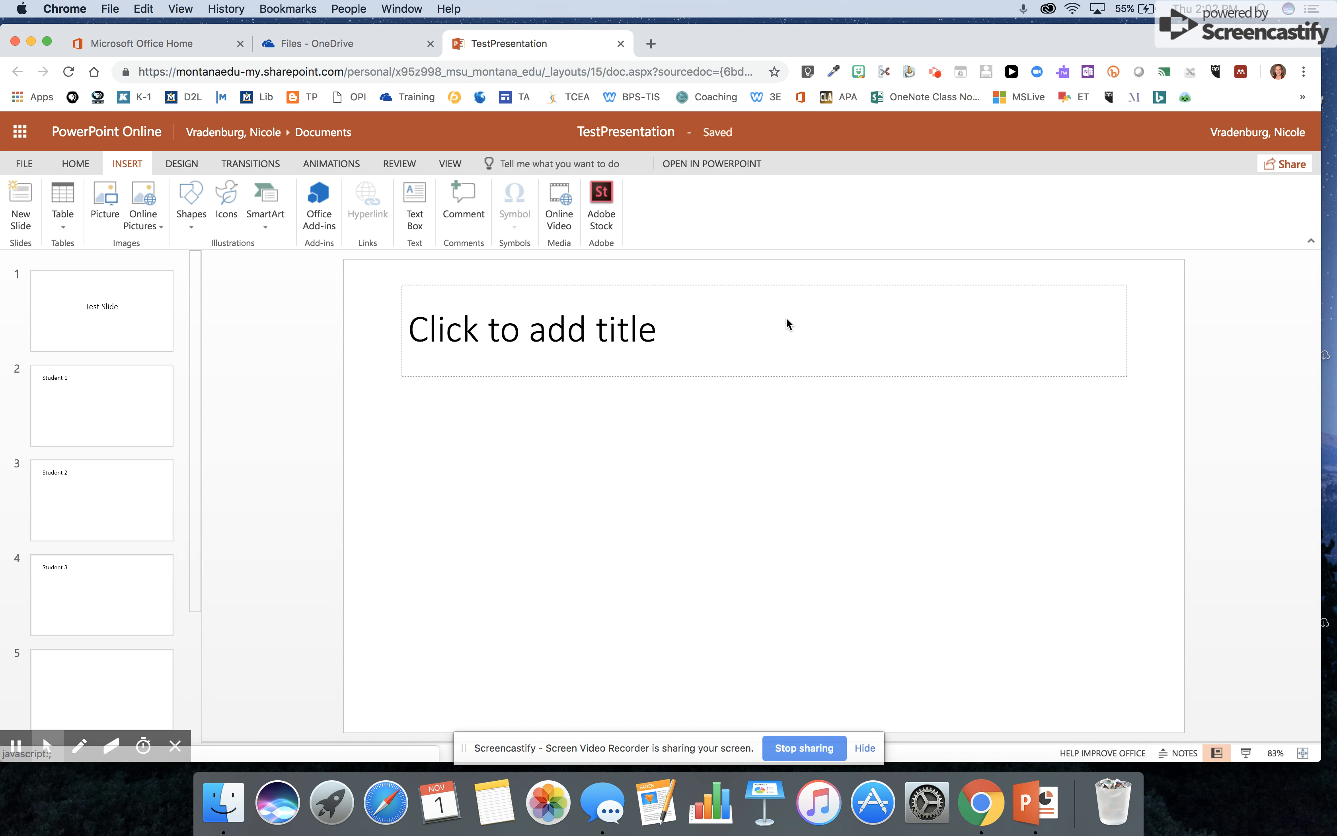
left_click(652, 44)
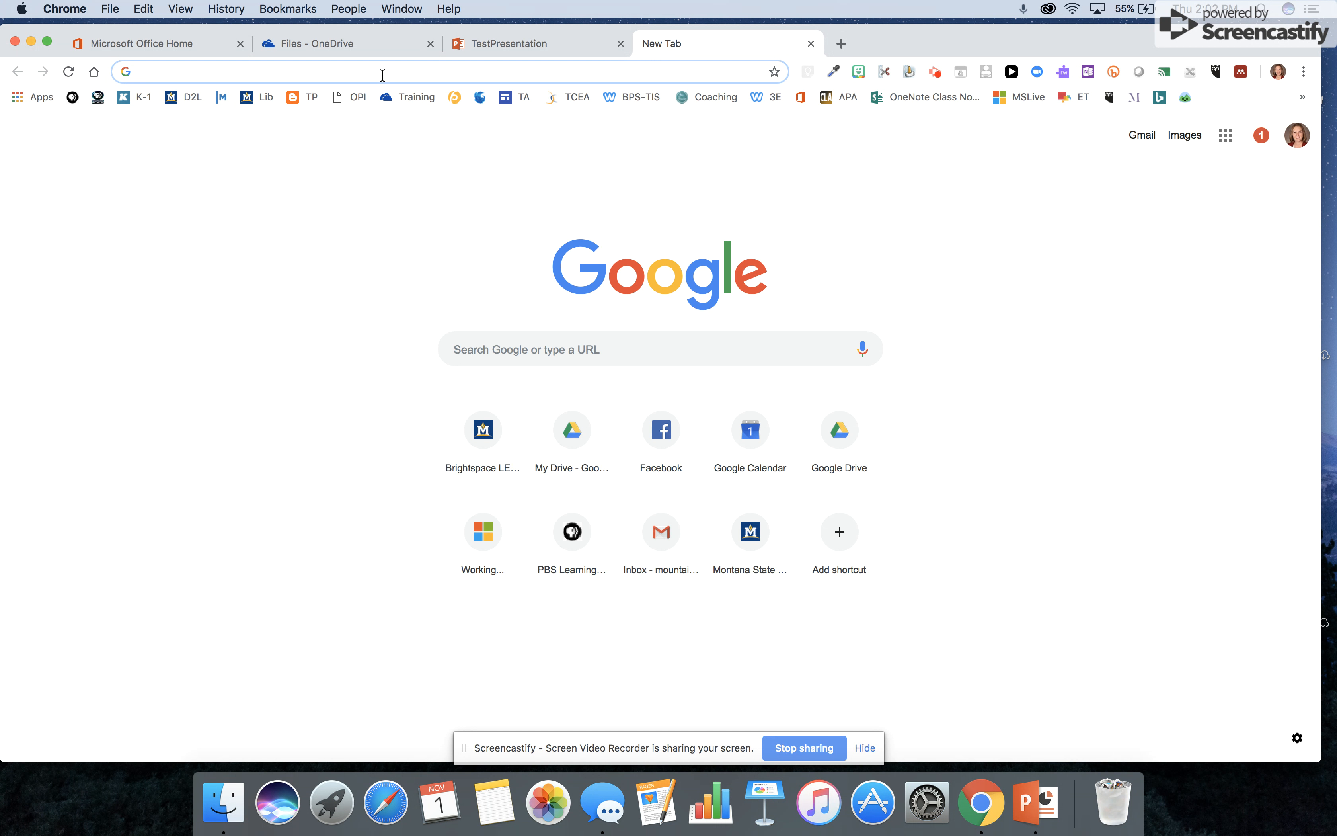
type("bit")
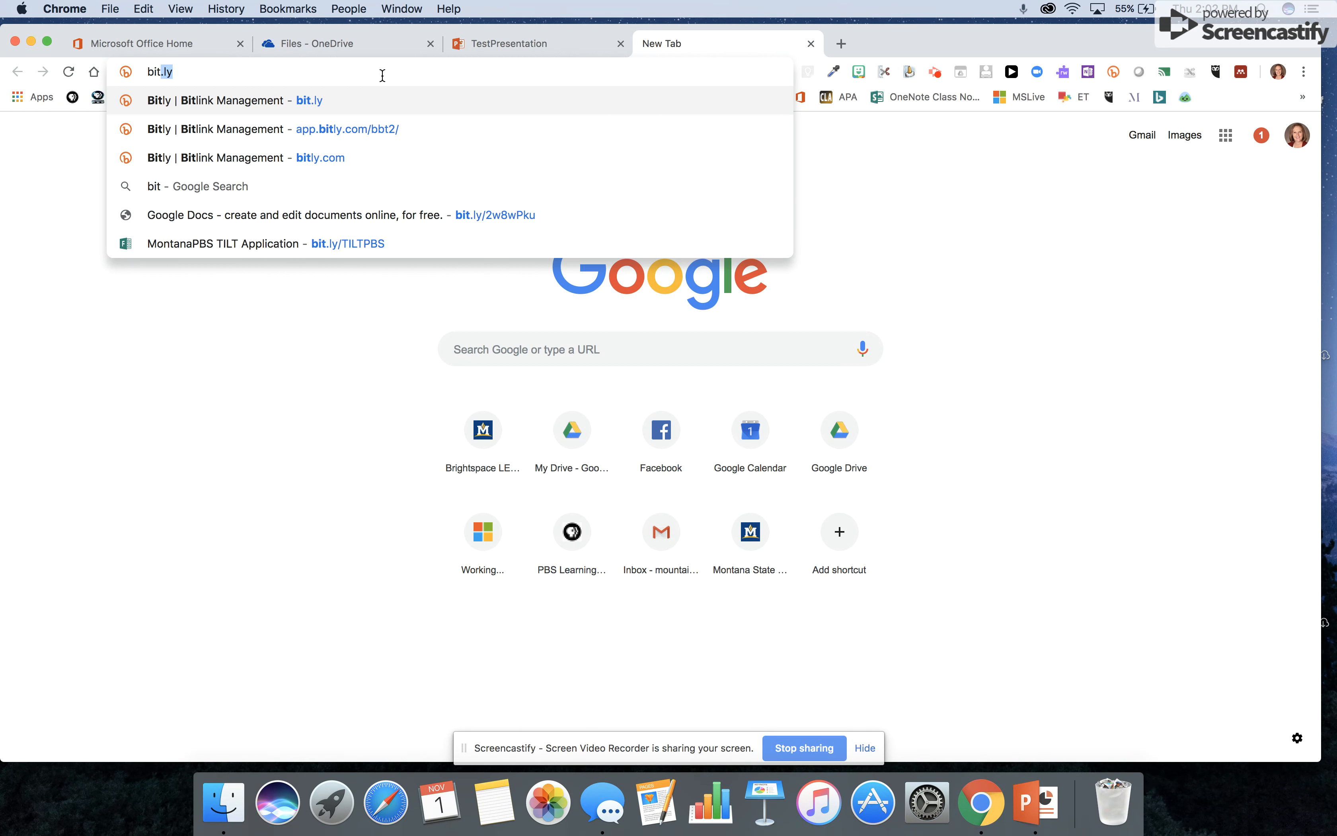
- Load bit.ly from the address-bar suggestion and scroll through the list of 66 Bitlinks
key("Return")
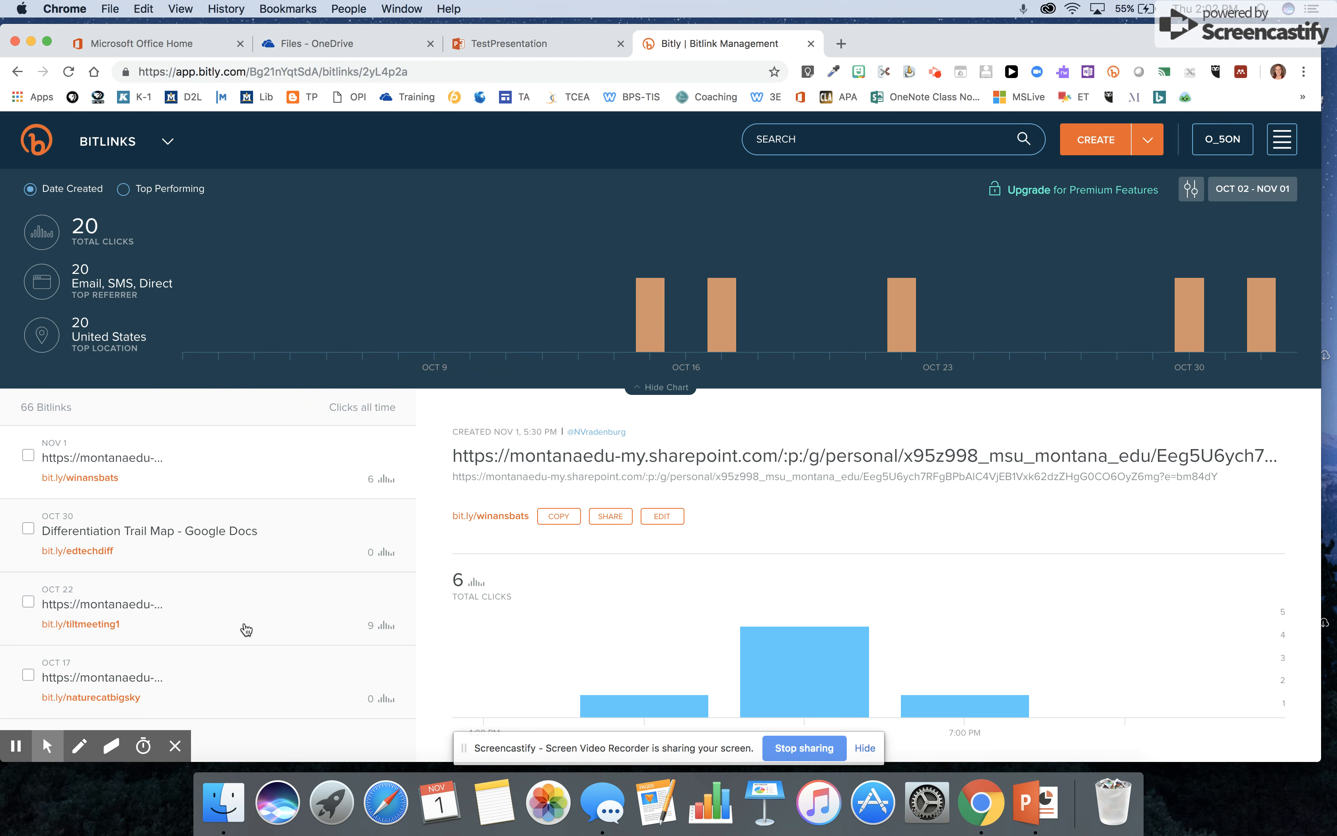
scroll(240, 627, "down", 3)
scroll(241, 627, "down", 15)
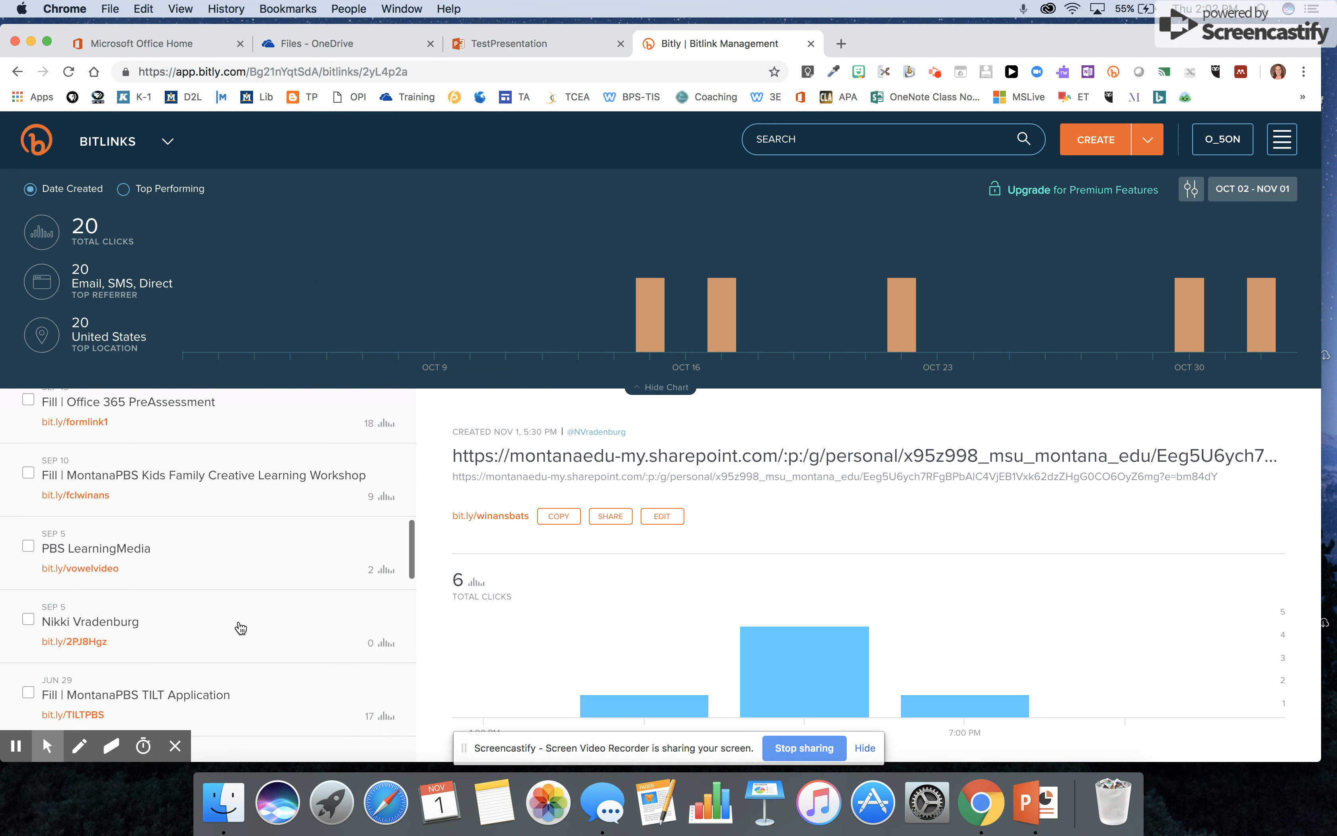
scroll(241, 627, "up", 15)
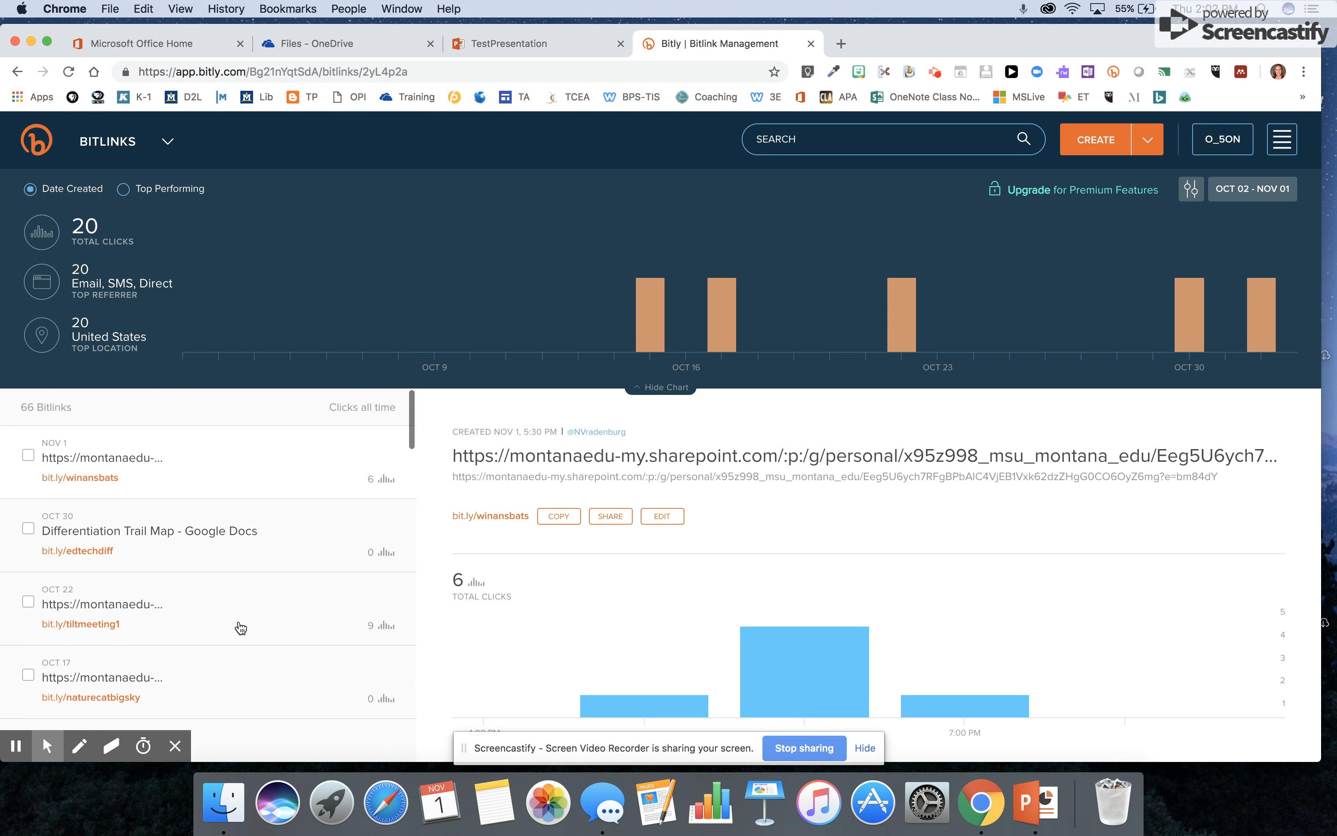
left_click(1095, 145)
left_click(1117, 265)
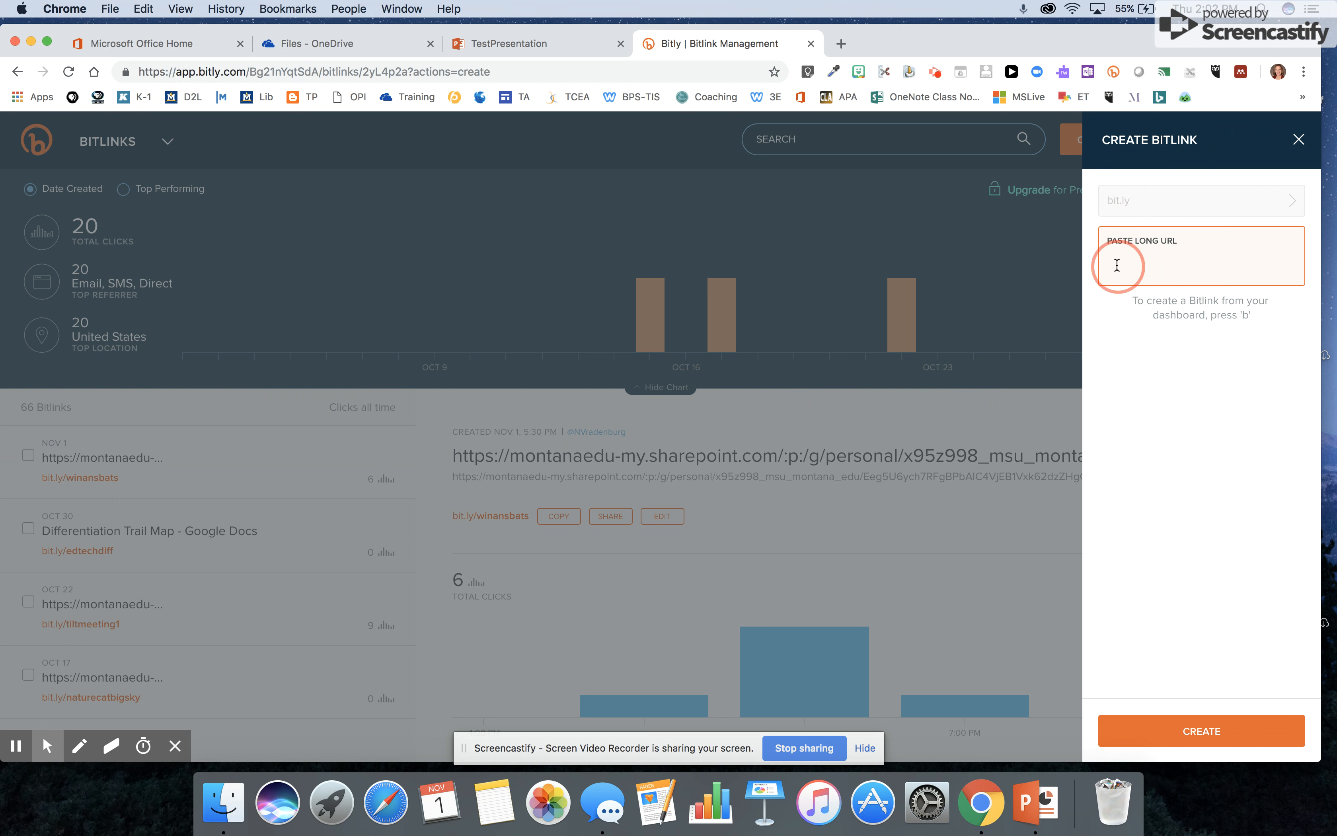
right_click(1117, 269)
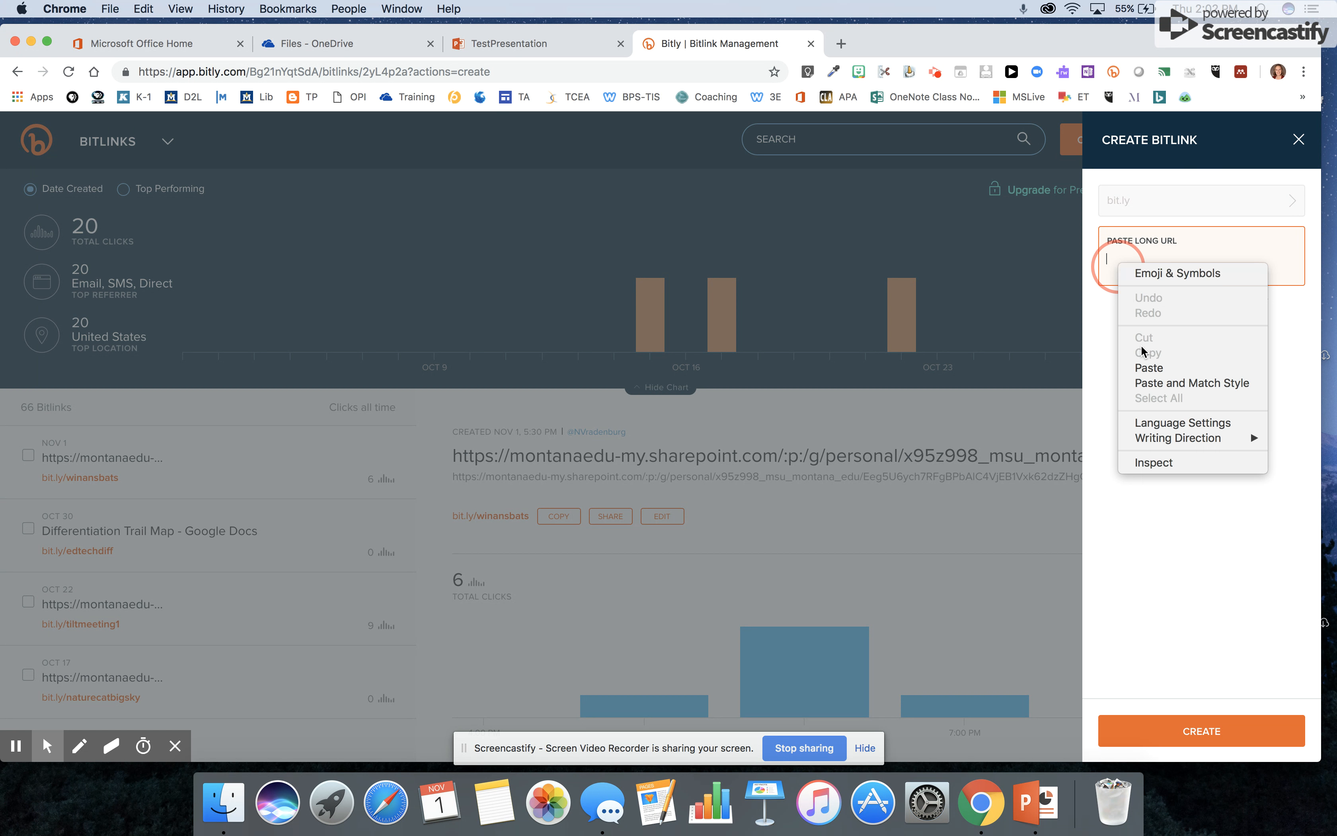
left_click(1149, 368)
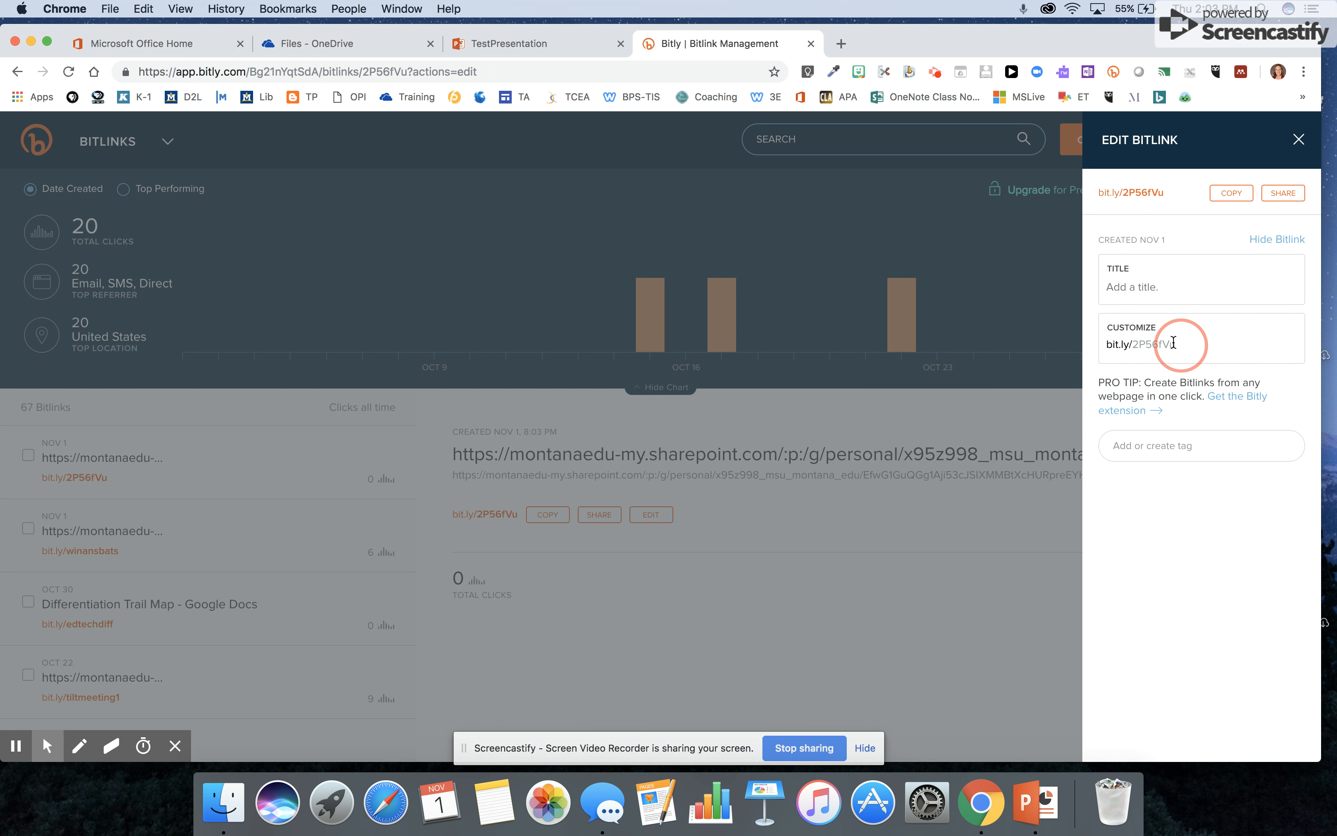
left_click(1179, 343)
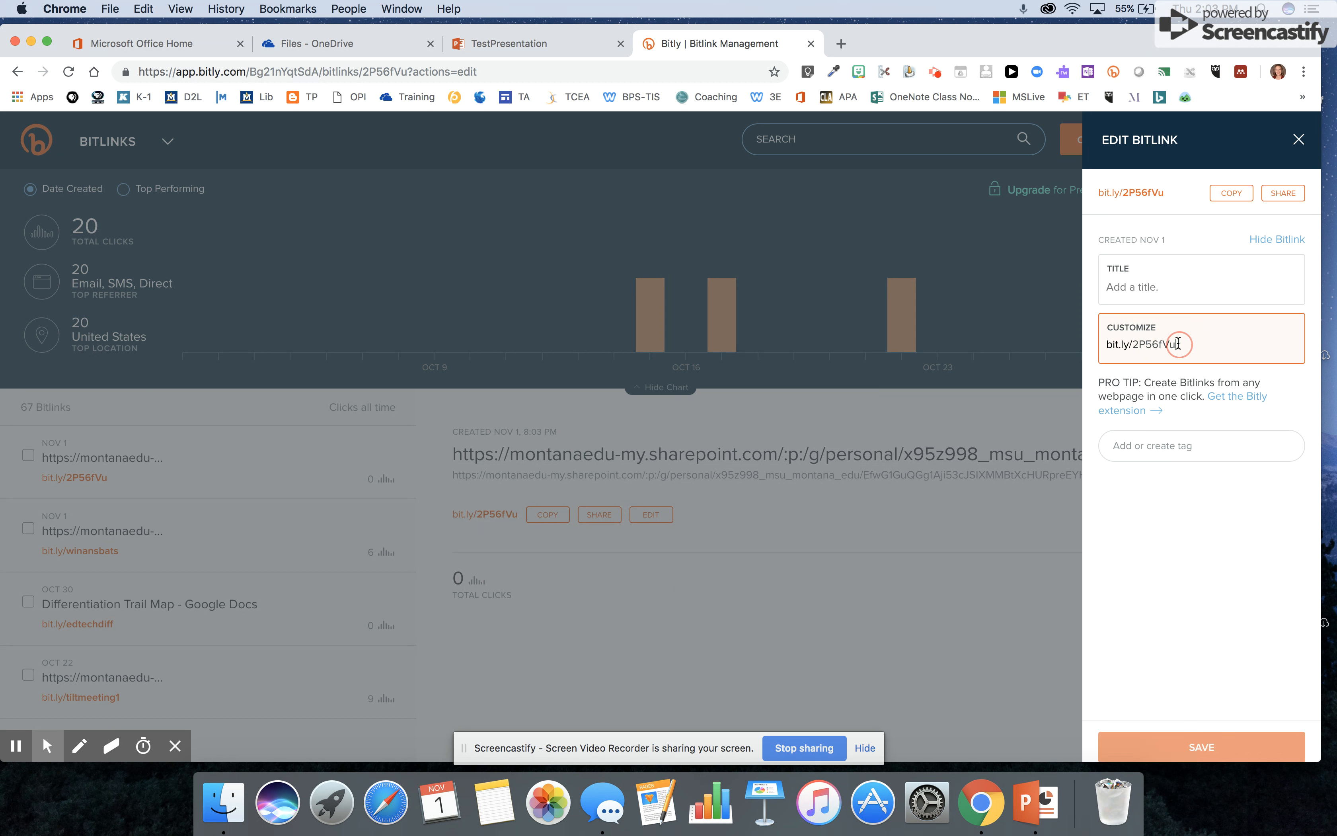
key("BackSpace")
key("BackSpace")
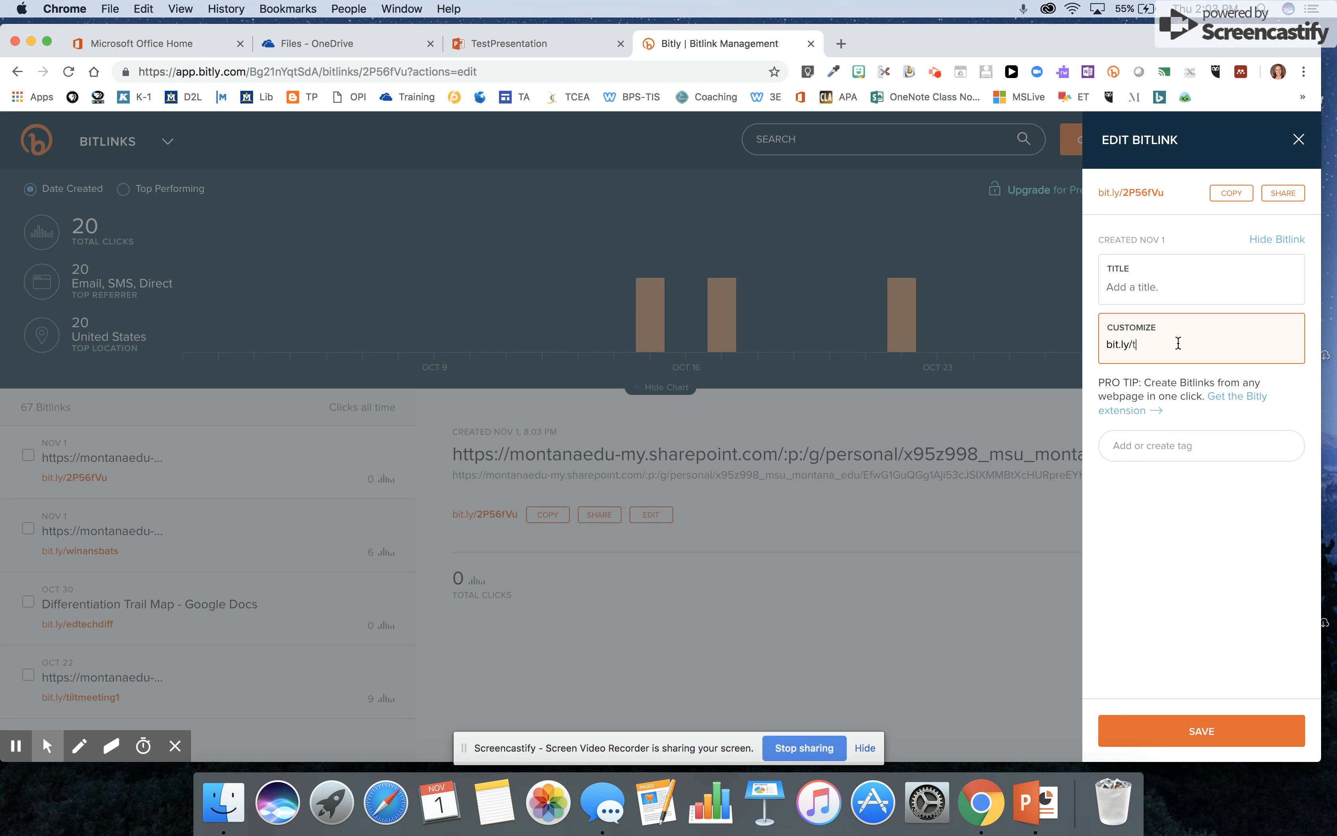
left_click(1208, 729)
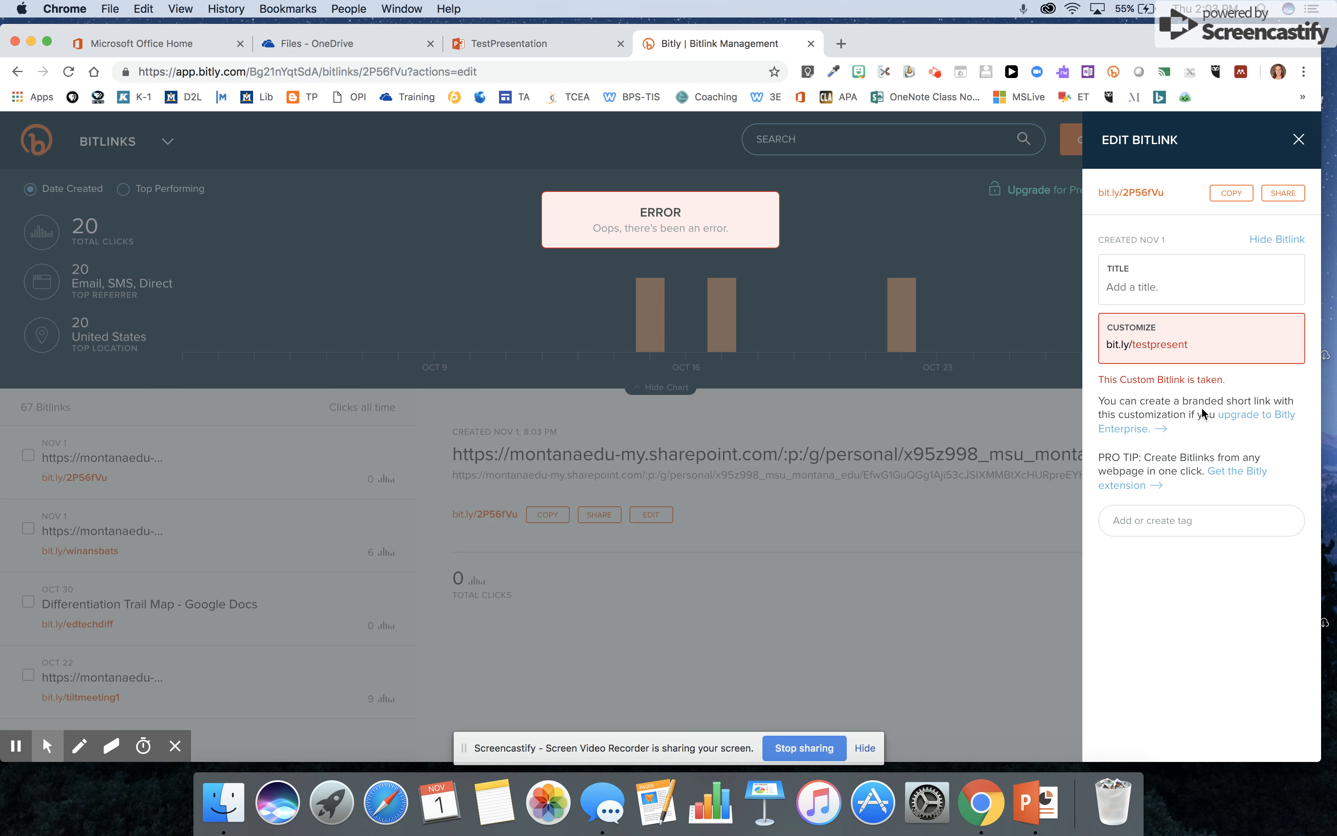
left_click(1200, 345)
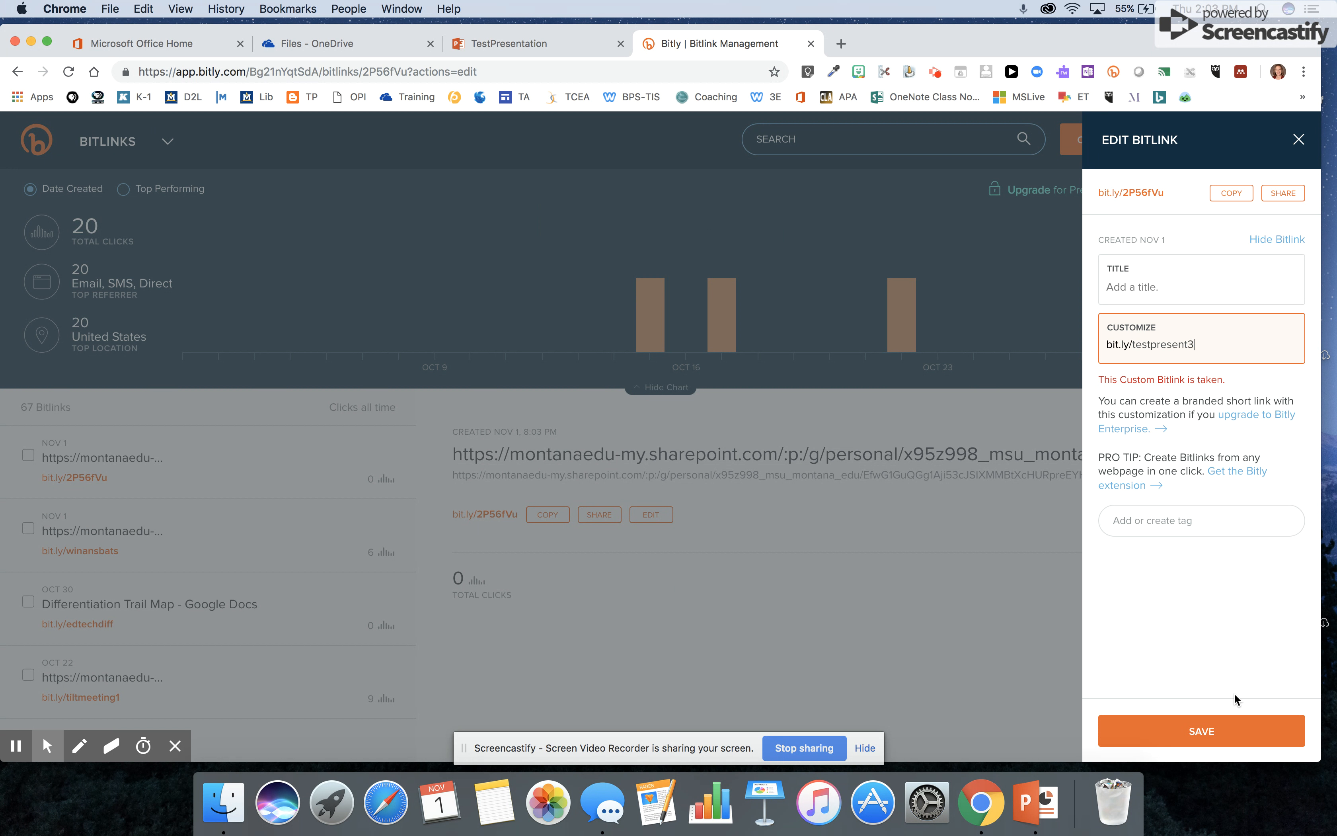
left_click(1219, 729)
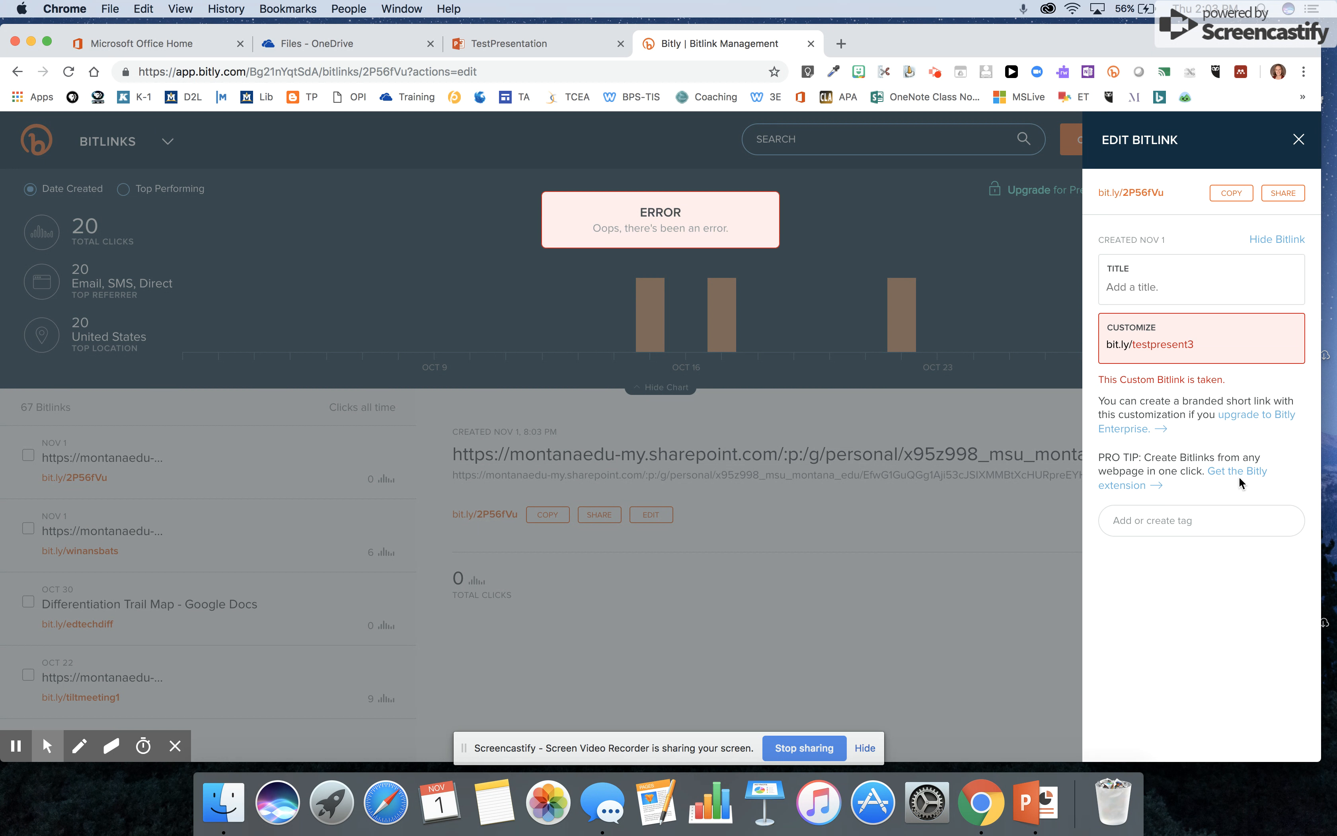
left_click(1205, 340)
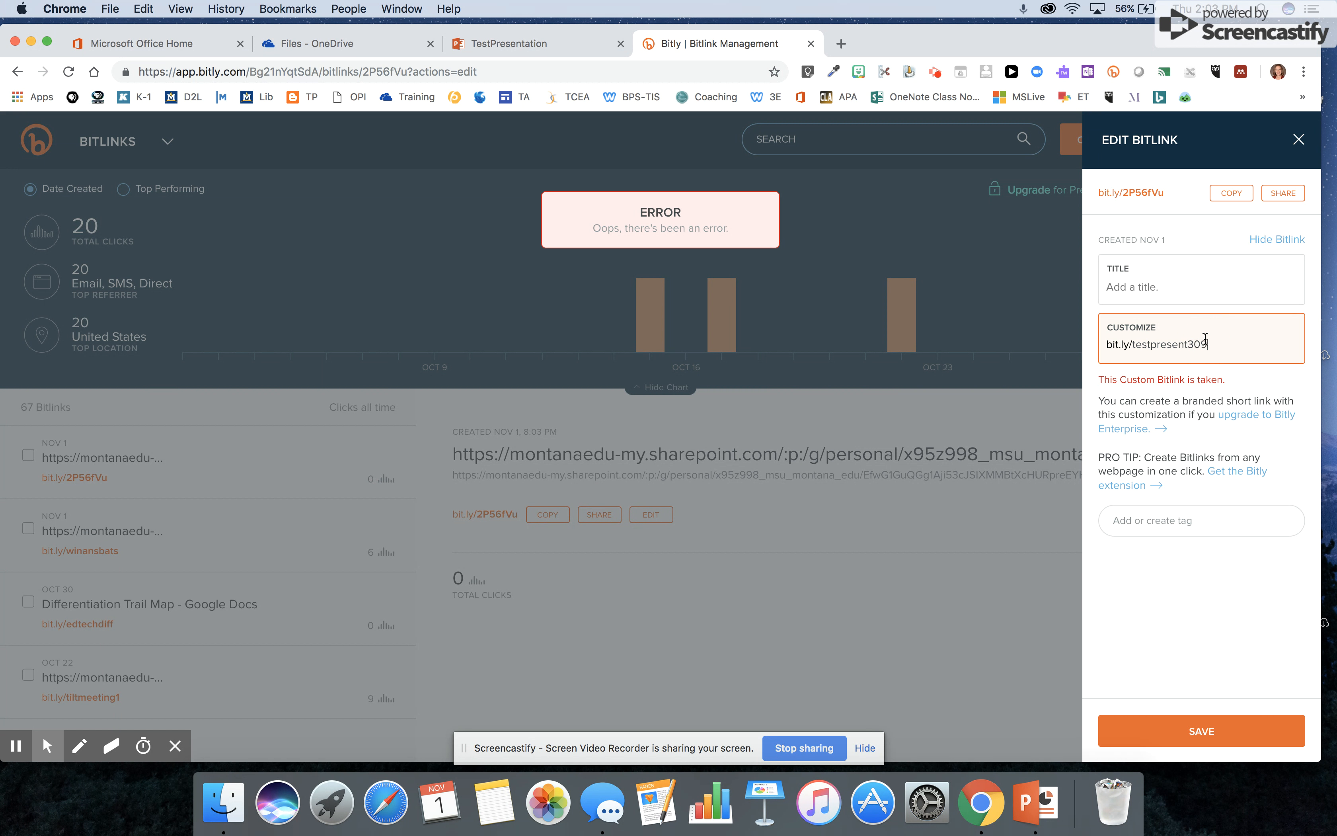
left_click(1210, 729)
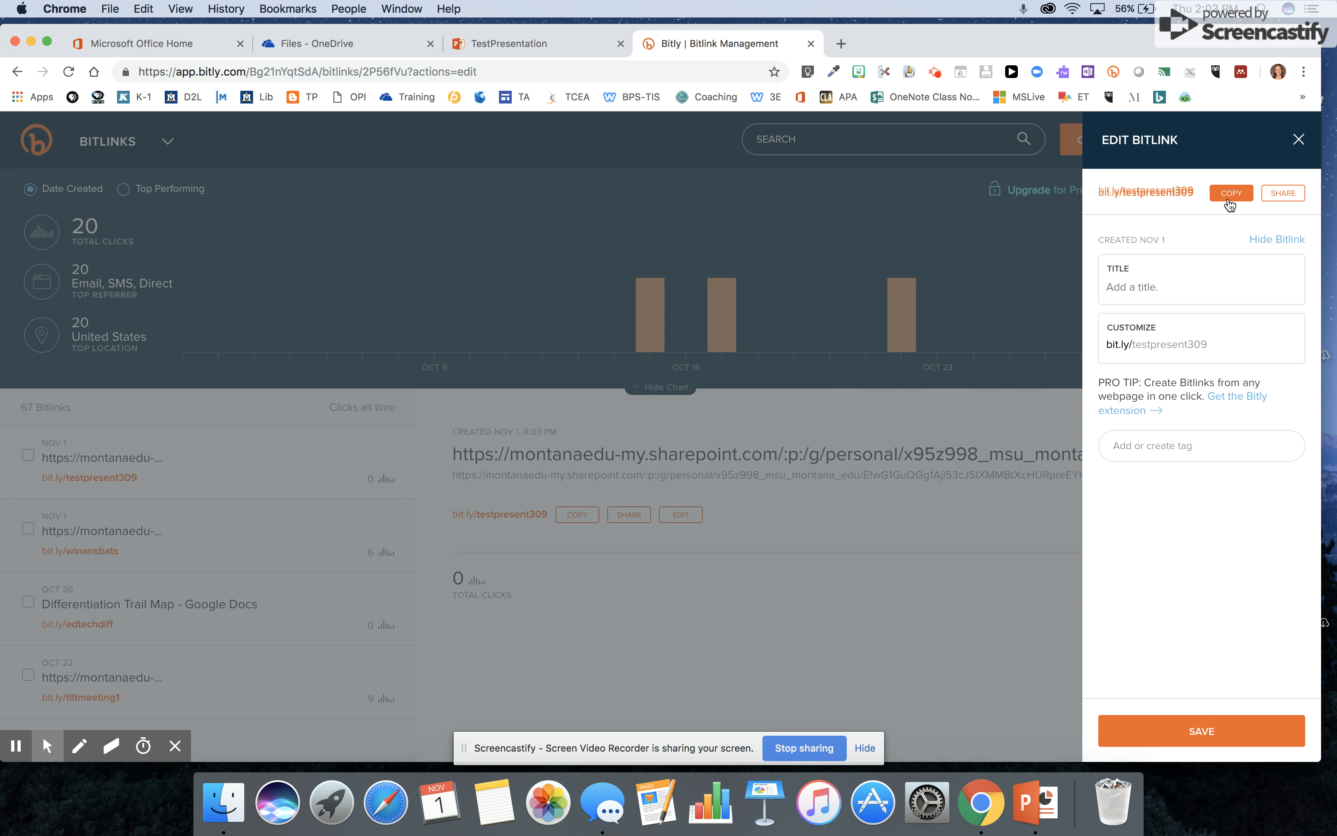
left_click(841, 44)
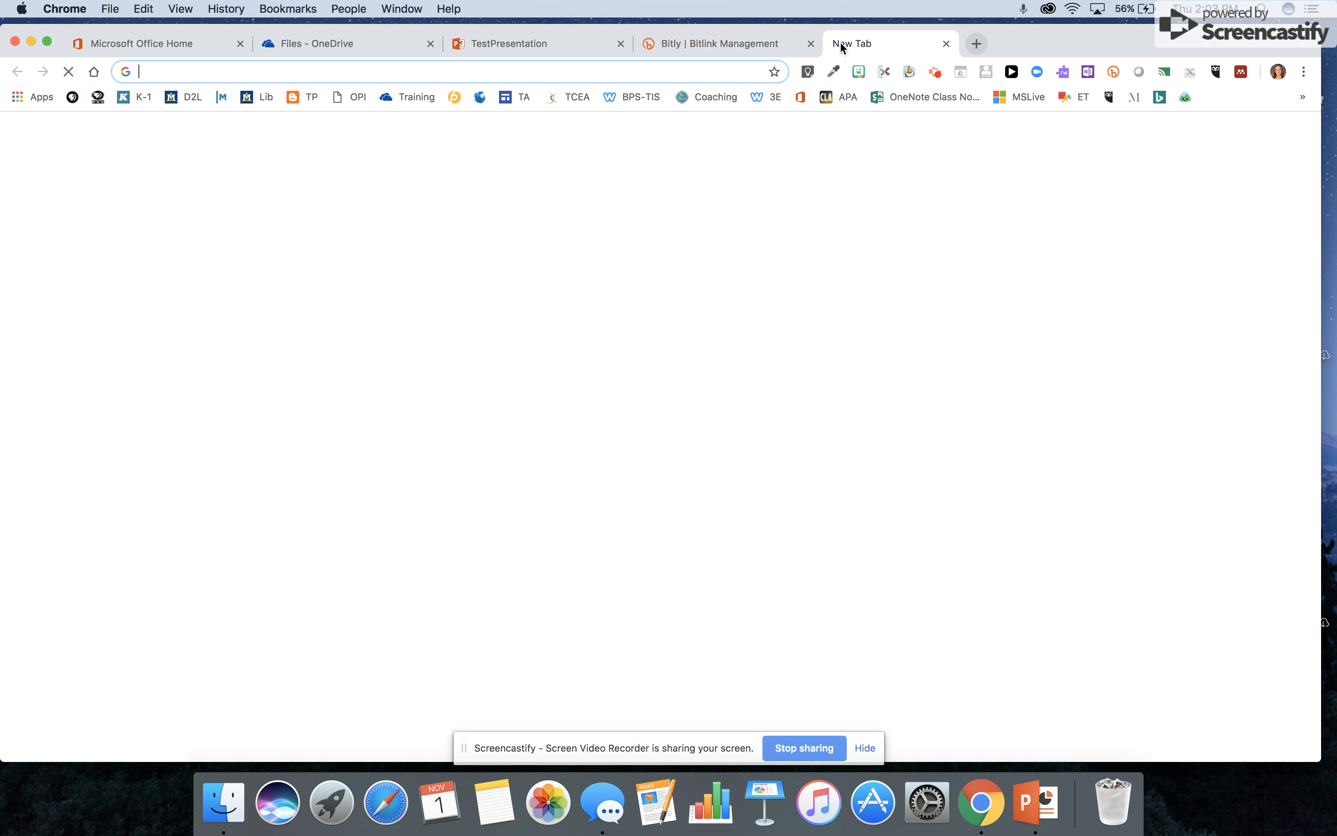
right_click(167, 69)
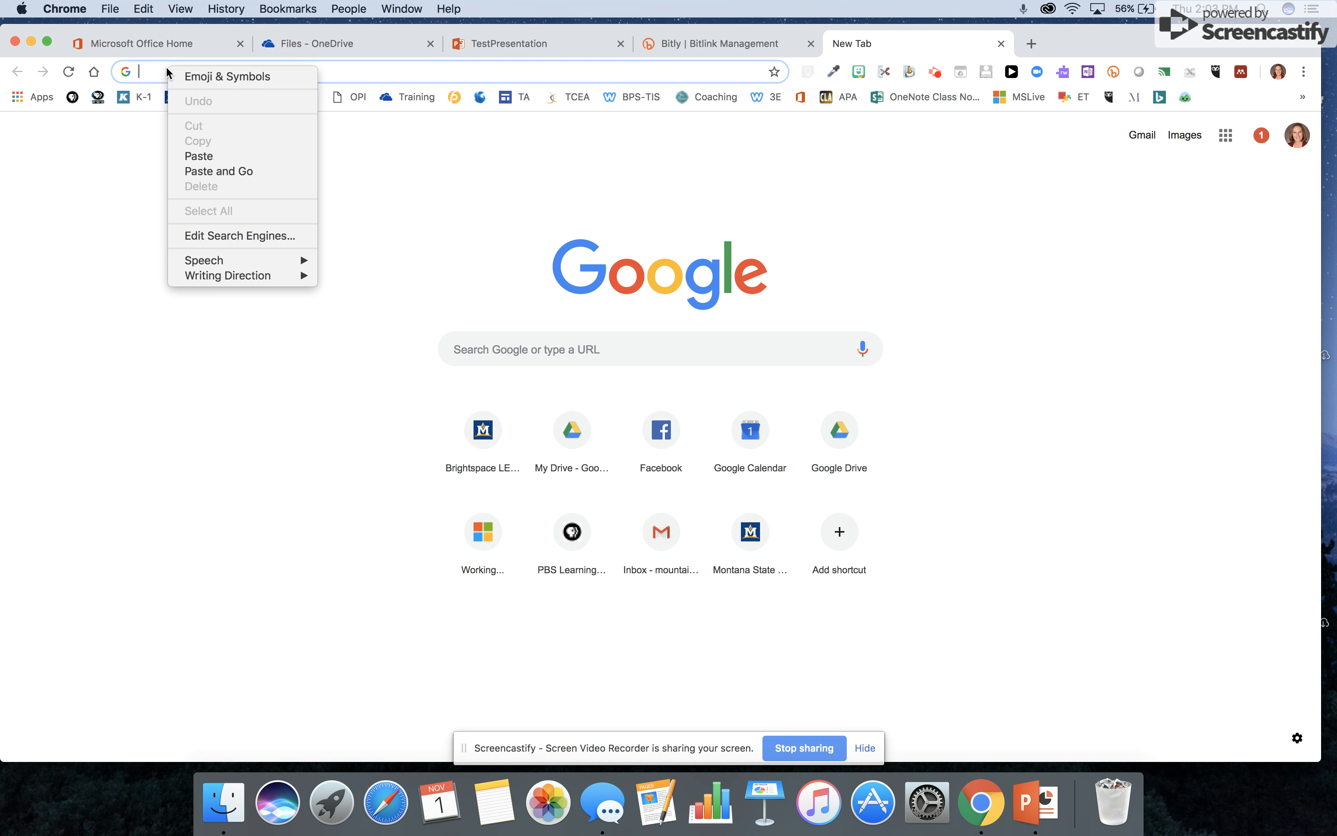
left_click(220, 171)
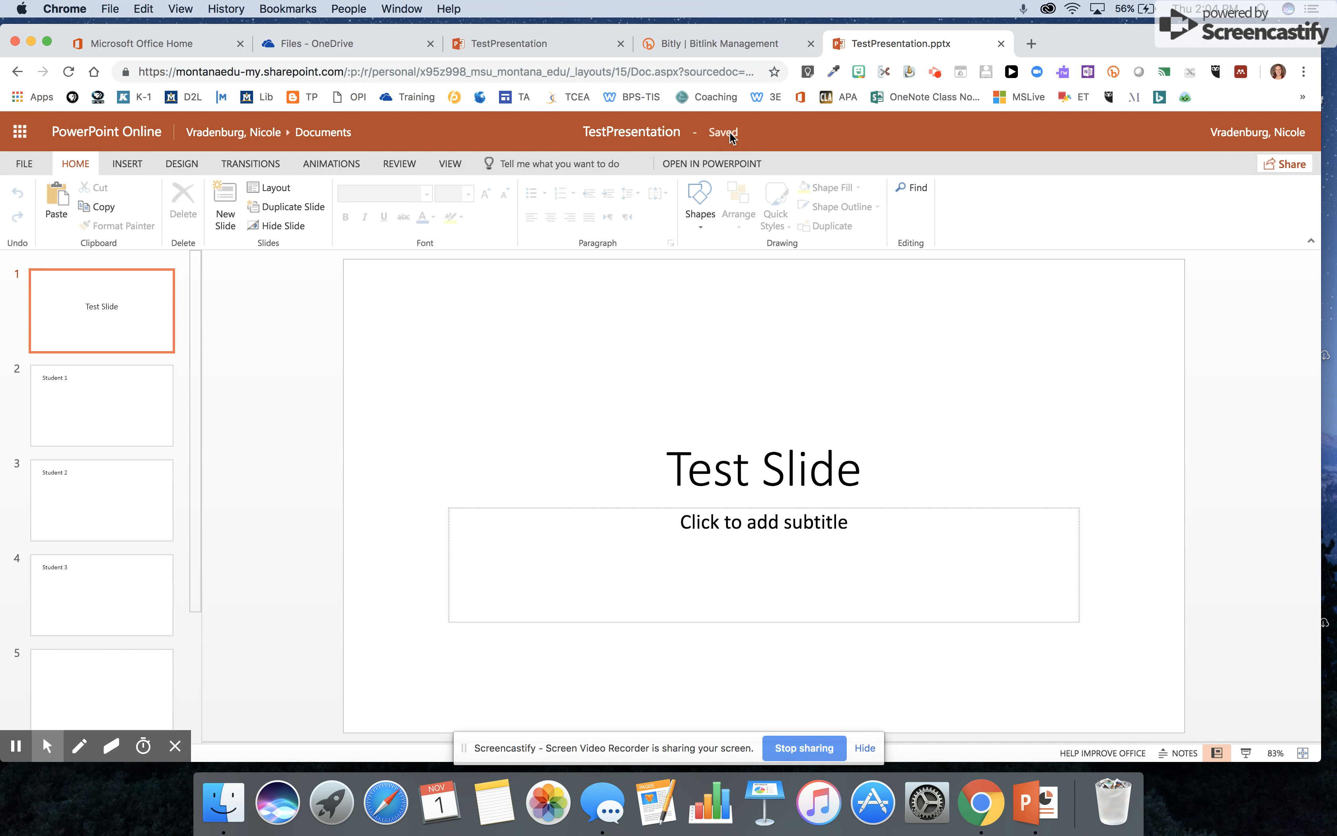
left_click(1288, 162)
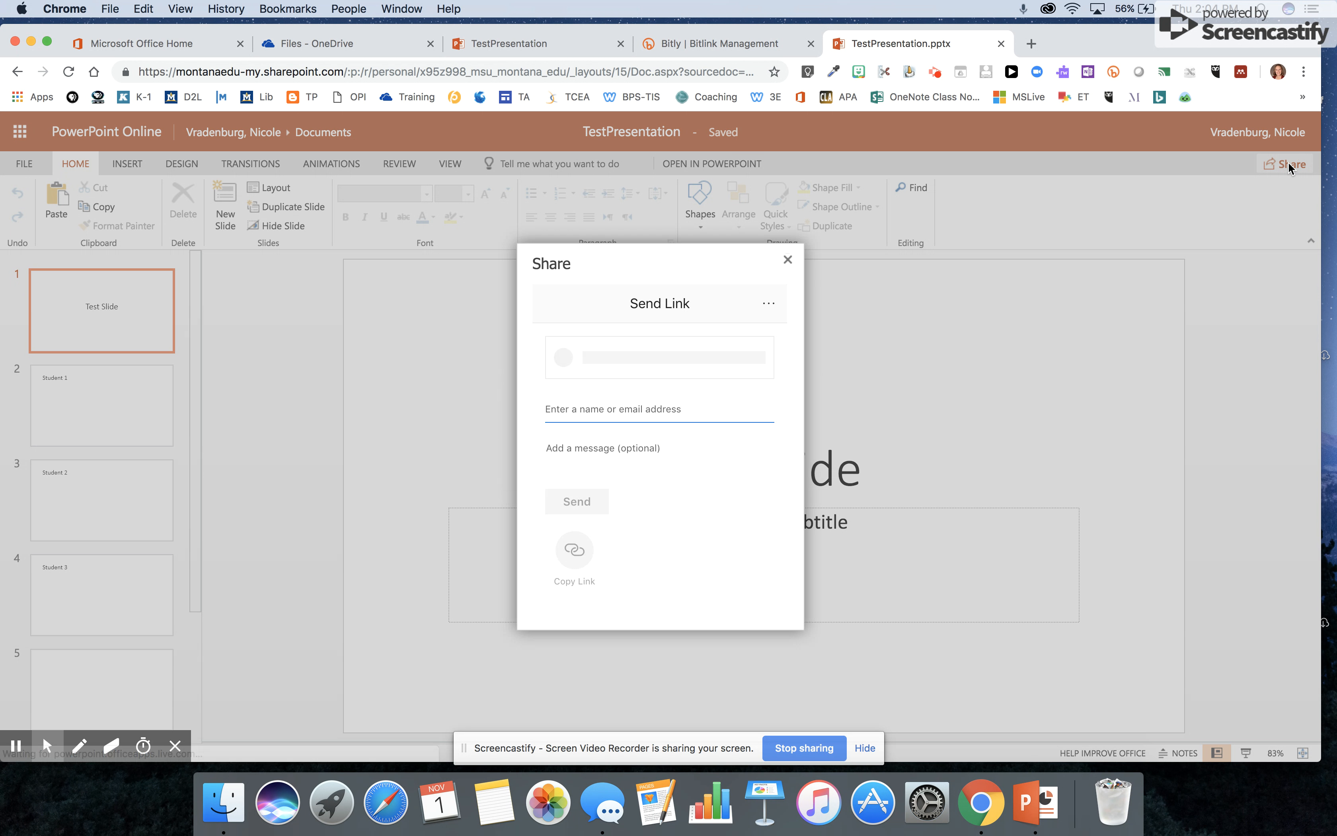
left_click(586, 409)
right_click(574, 409)
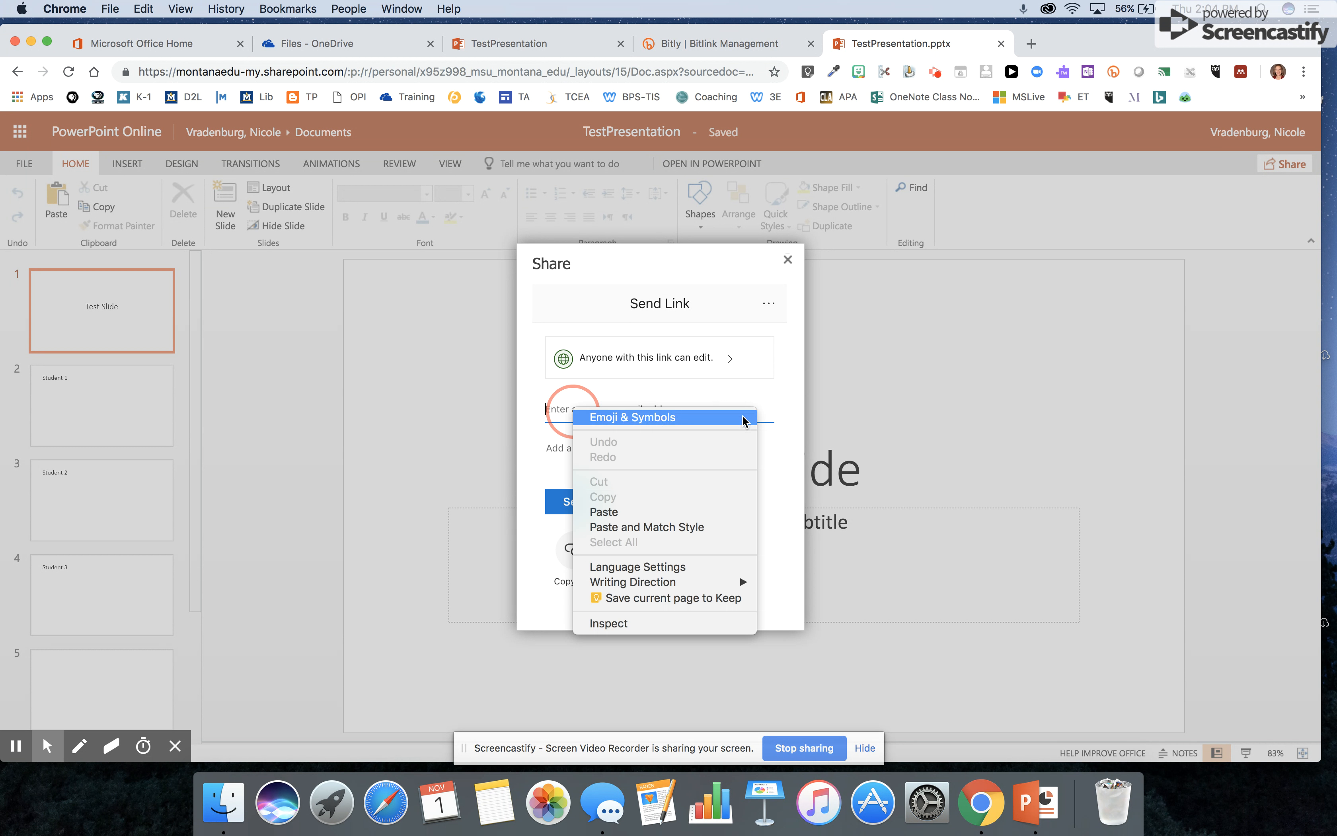
left_click(769, 411)
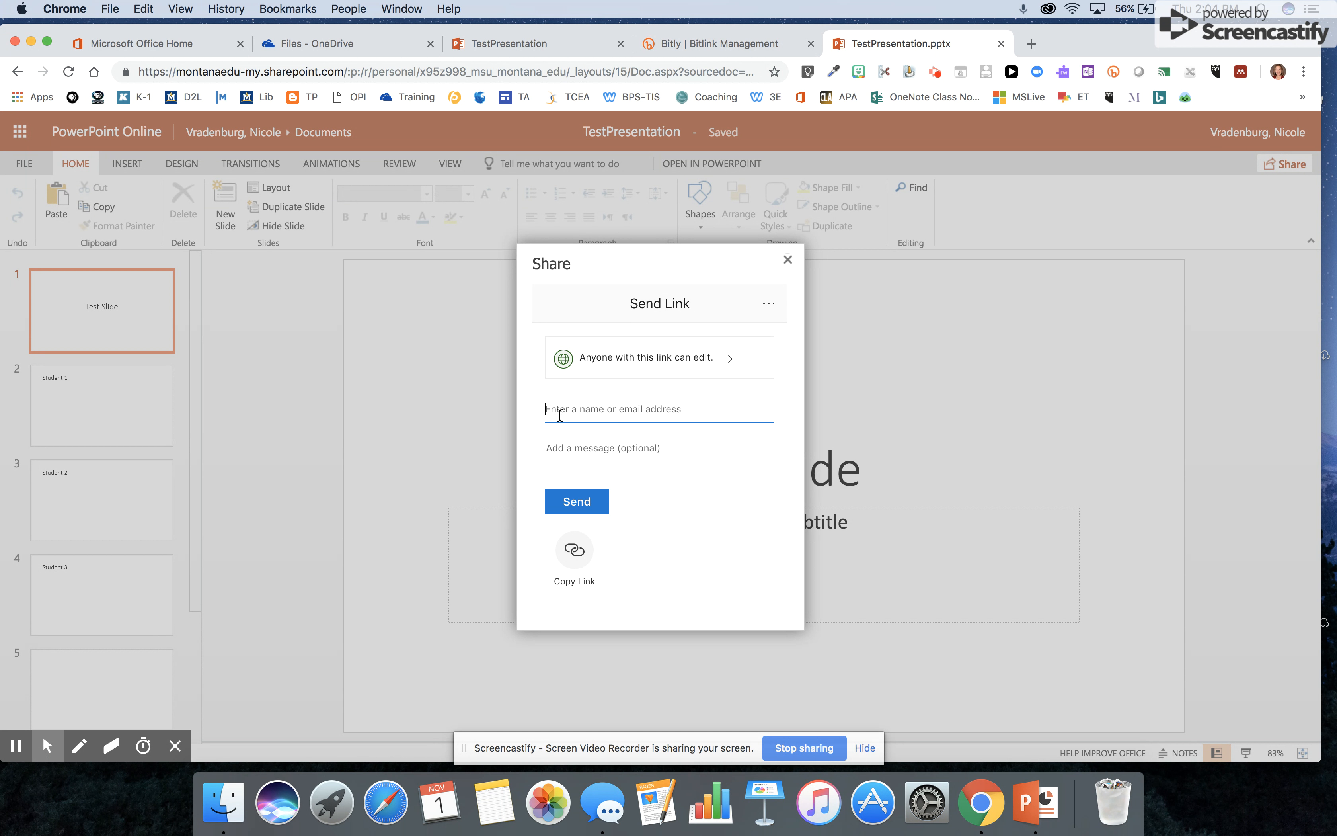
left_click(787, 260)
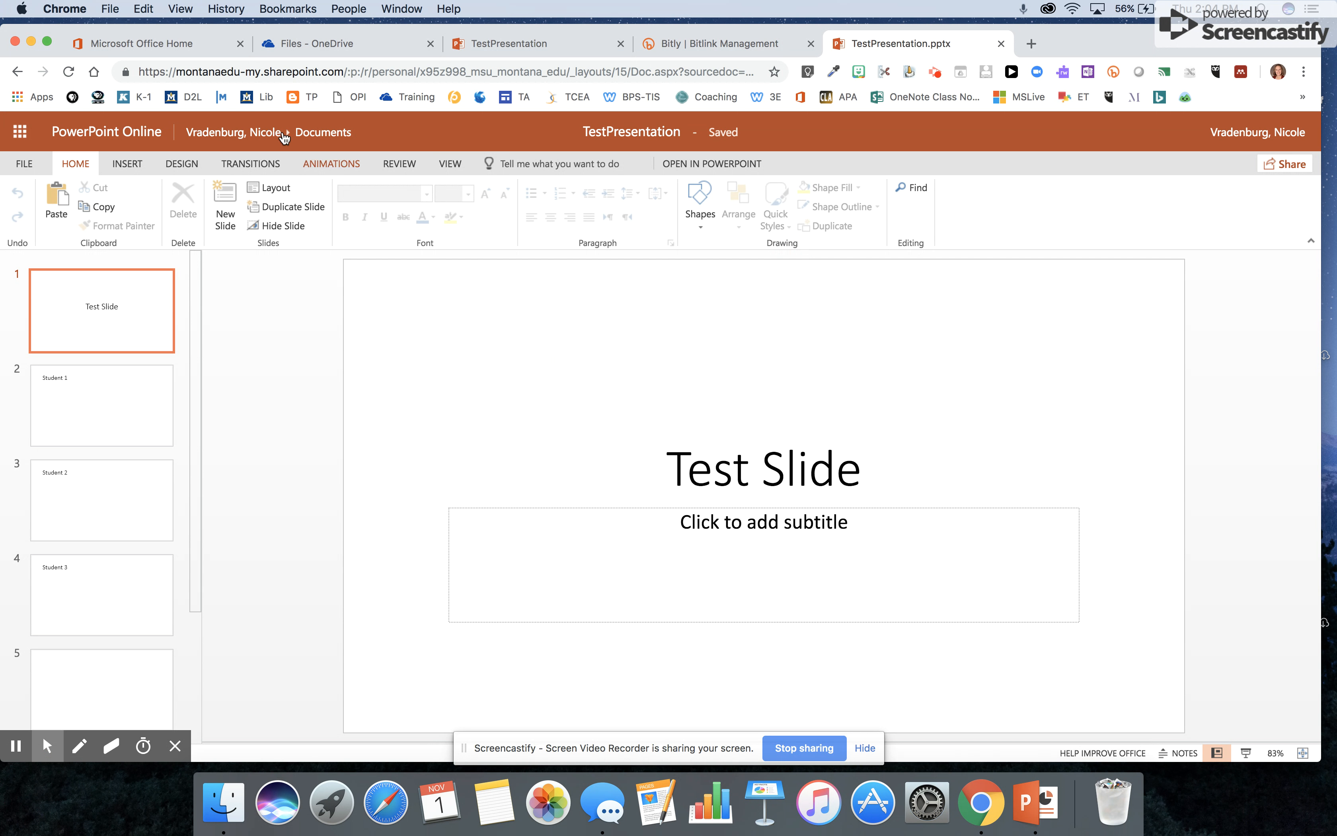
- Browse the OneDrive Files page's New-file options, then return to the TestPresentation deck
left_click(174, 43)
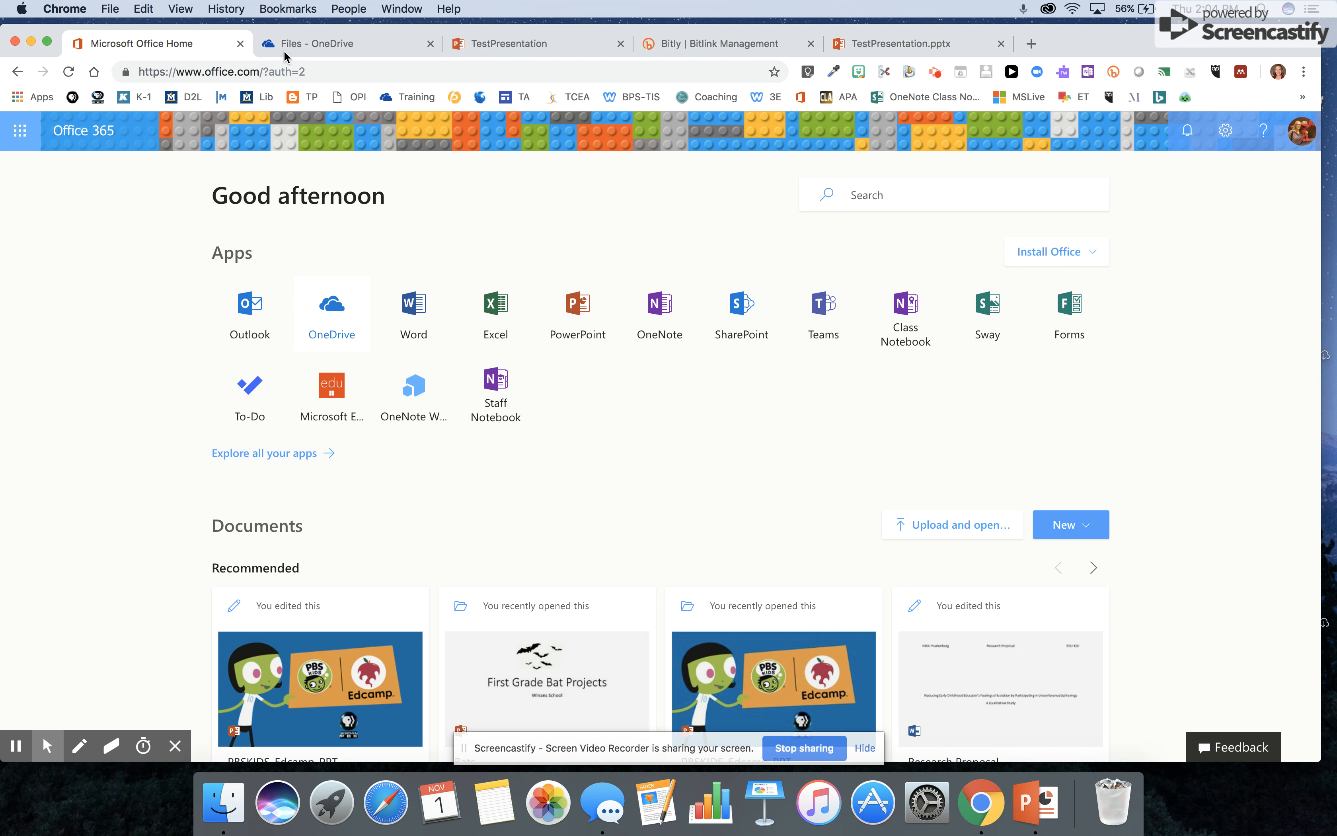
left_click(296, 47)
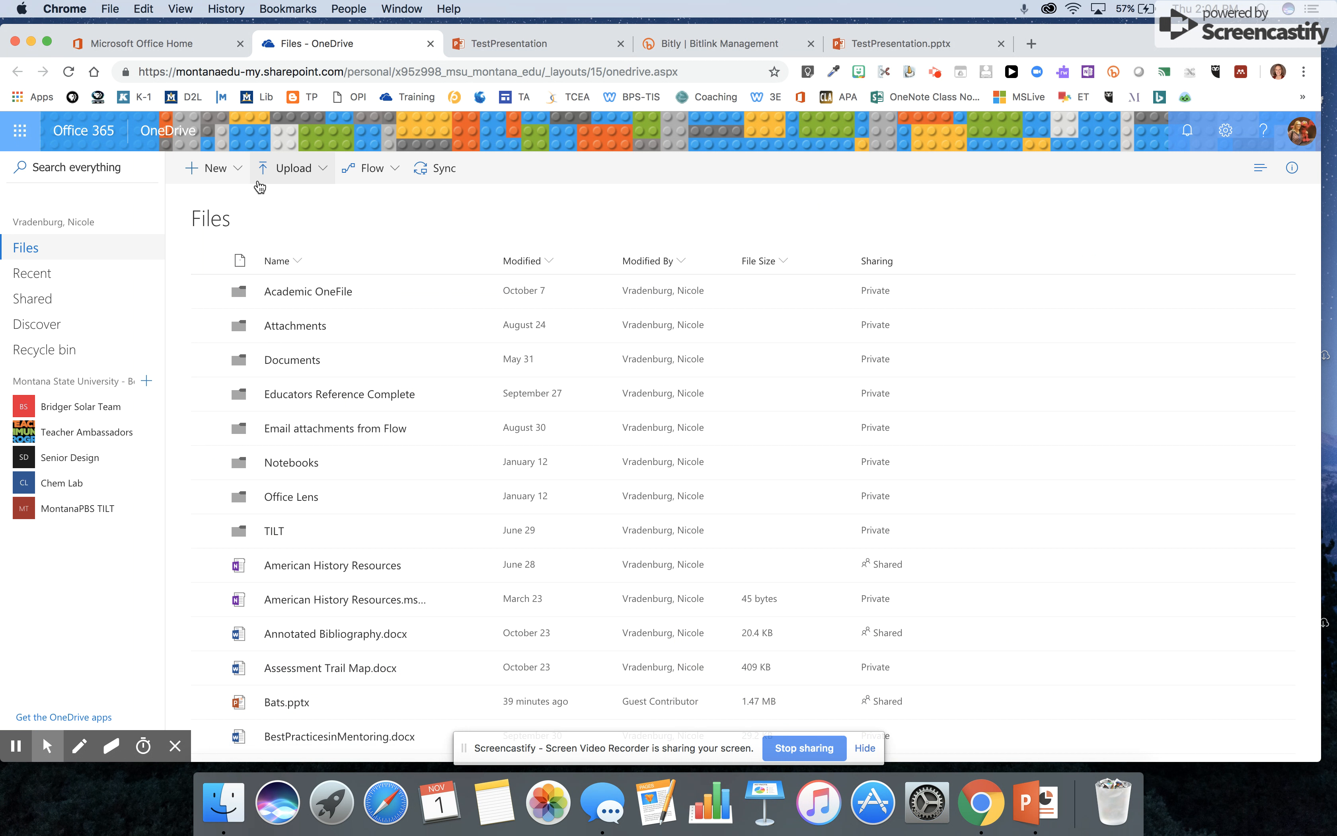
left_click(215, 176)
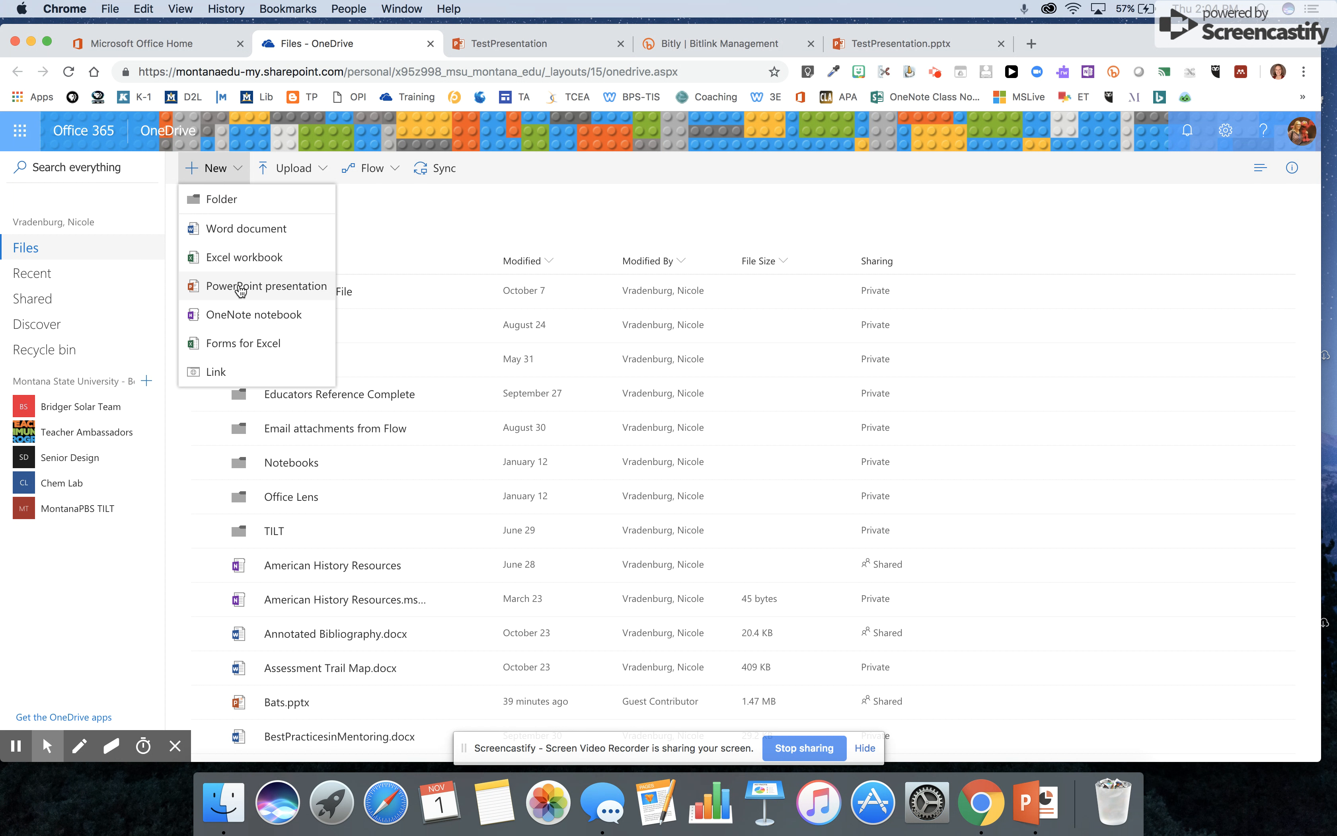
left_click(481, 44)
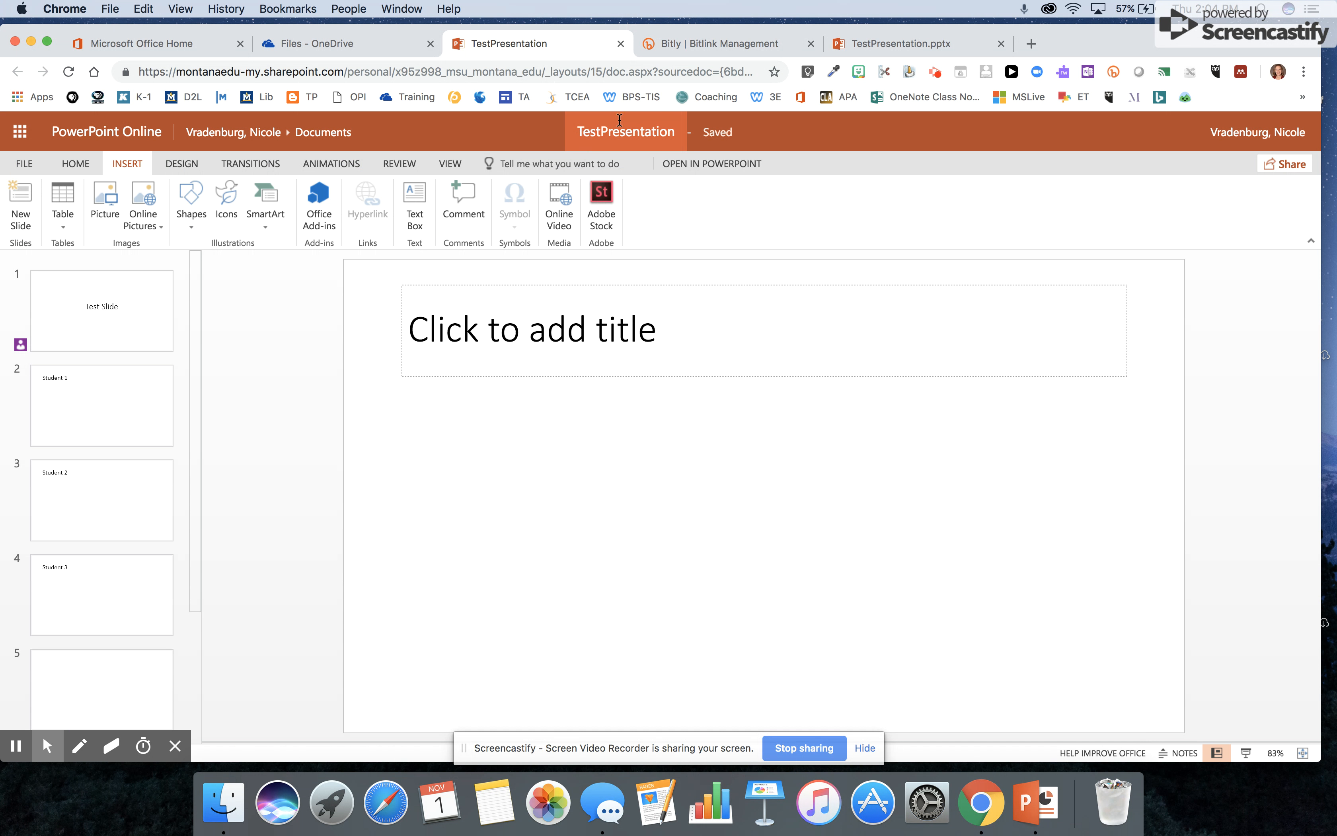
- Insert a Title Only slide right after slide 1, Test Slide
left_click(616, 135)
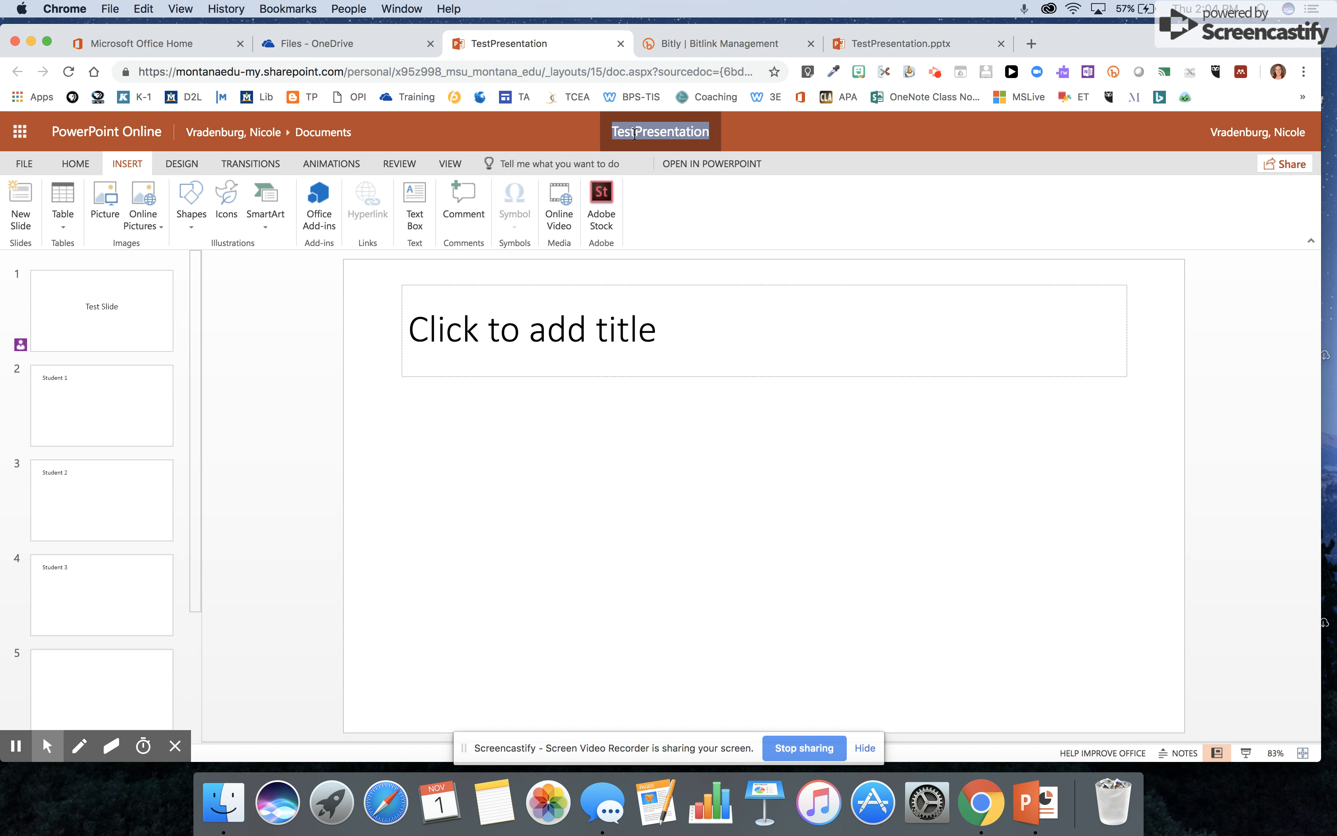
left_click(68, 311)
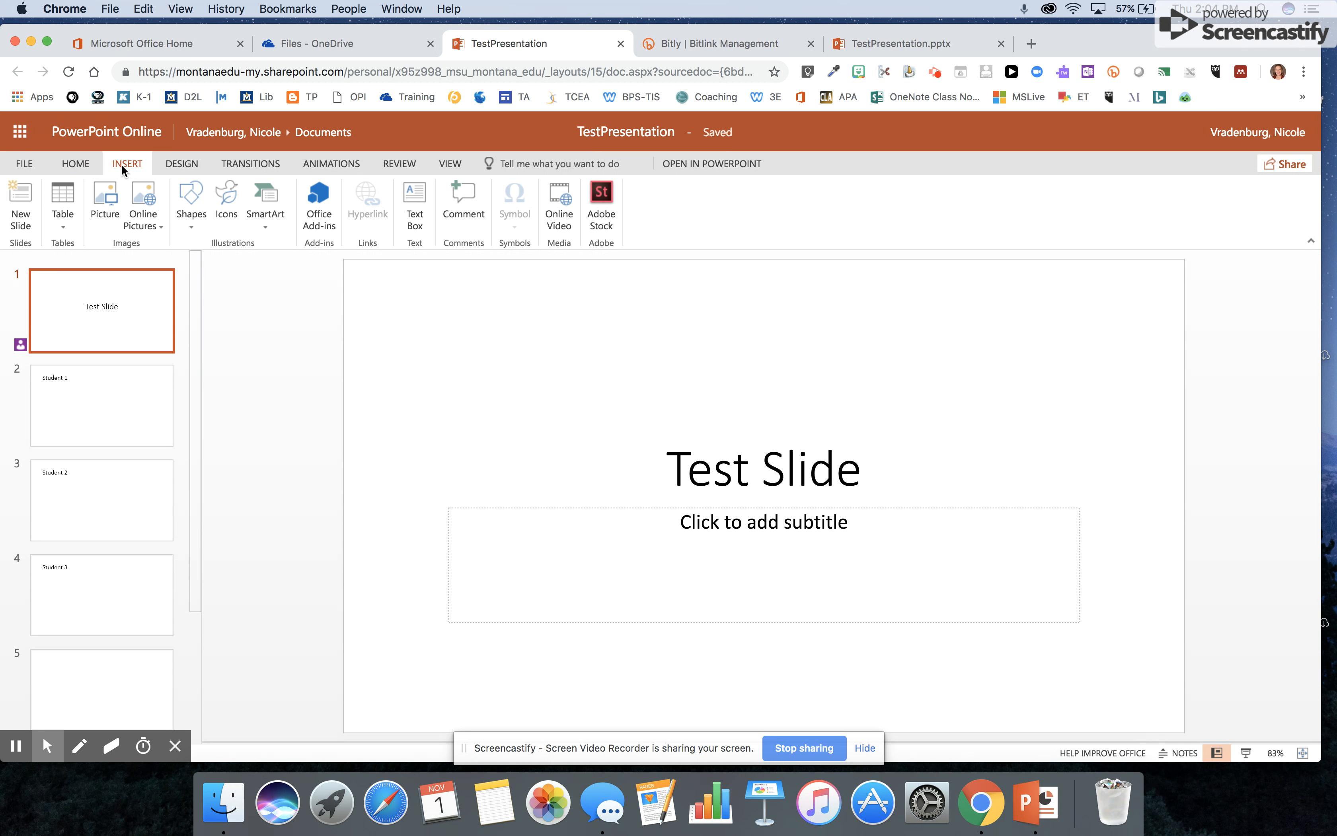
left_click(21, 207)
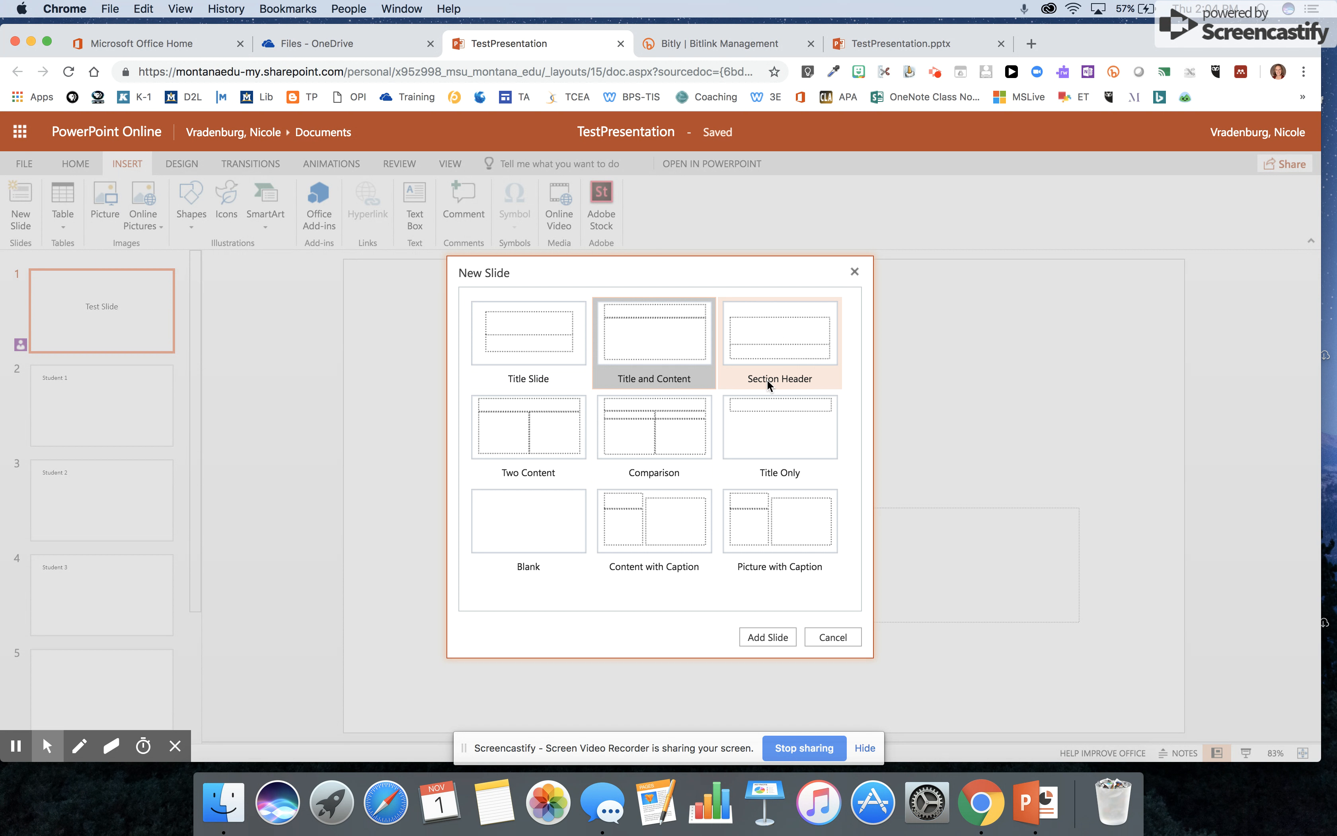
left_click(767, 438)
left_click(761, 636)
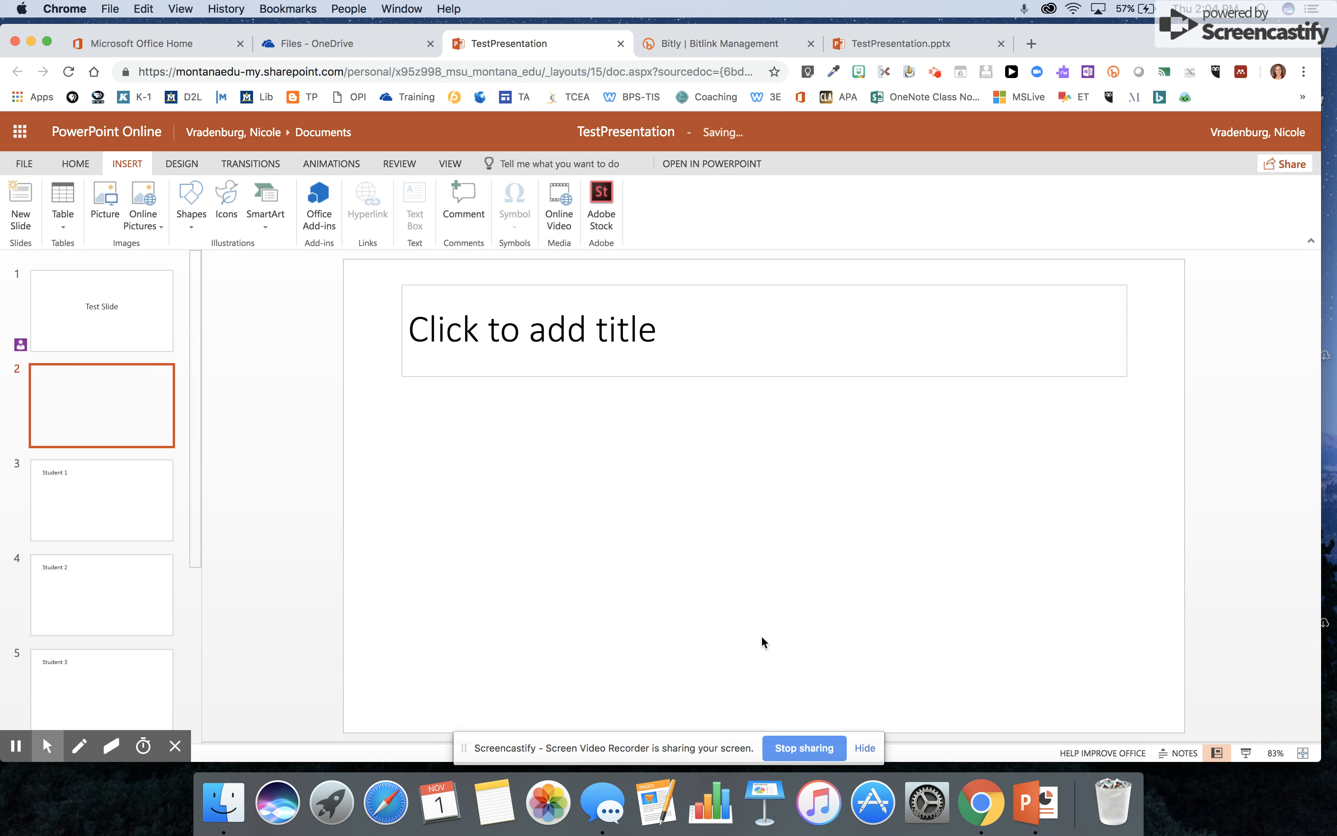
- Add a second new slide after slide 2, then review slides 2–4 and return to slide 1
right_click(69, 398)
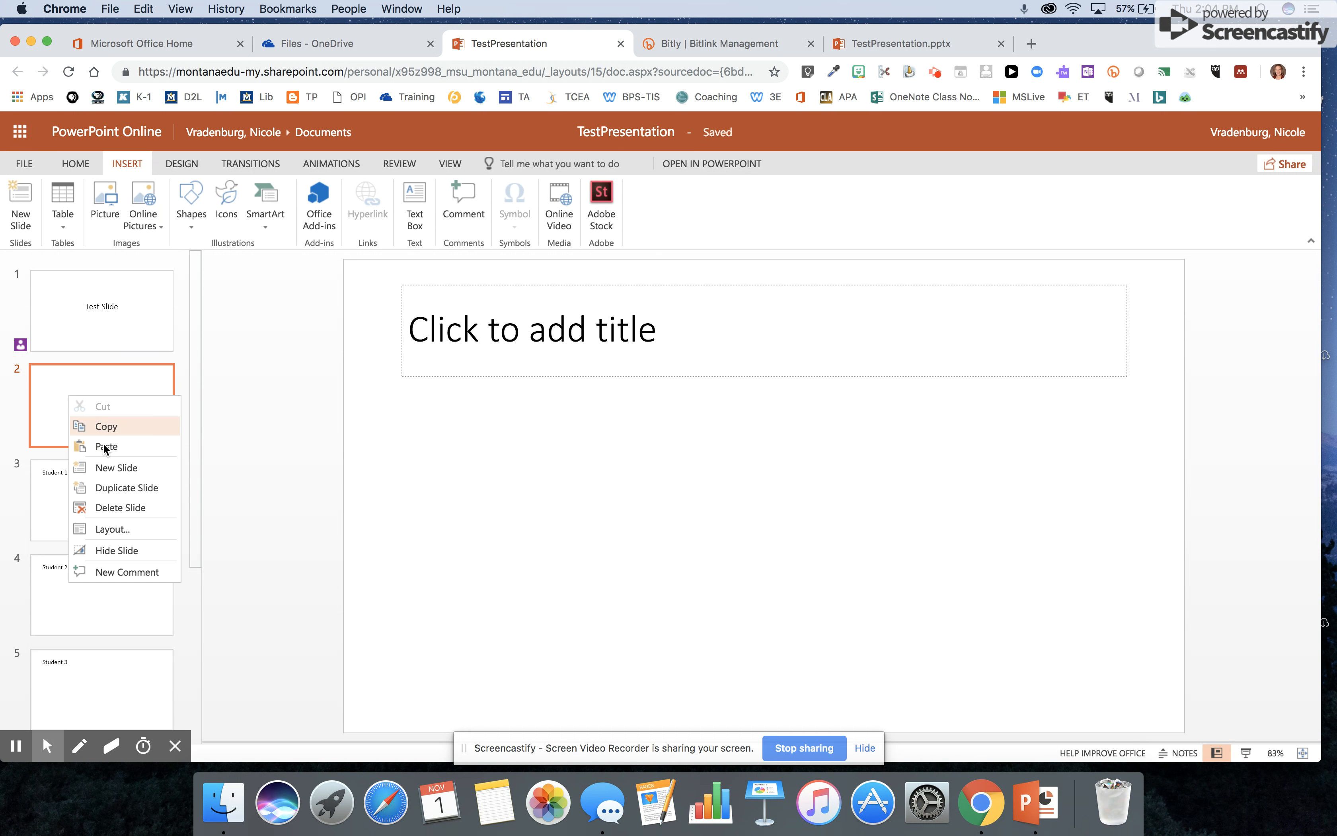
left_click(120, 467)
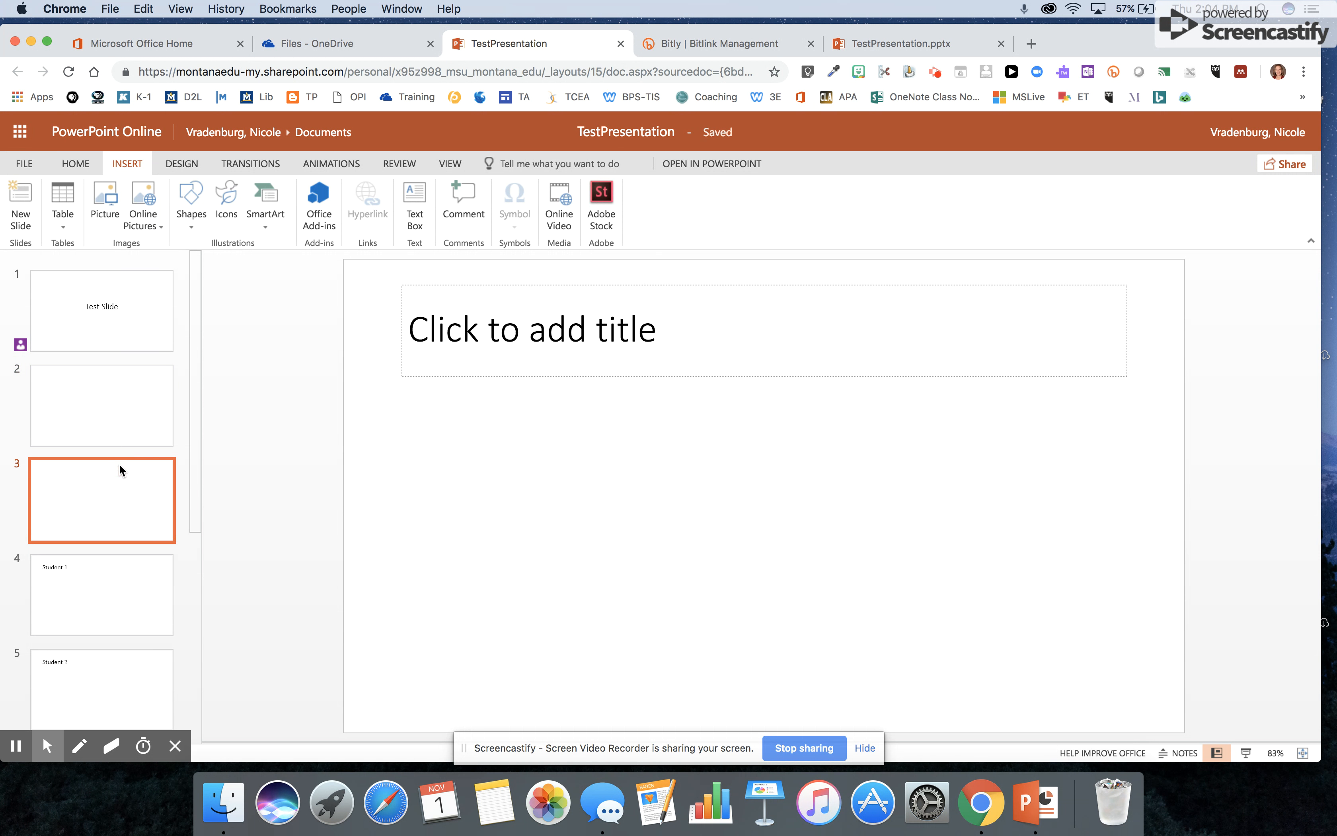
left_click(90, 404)
left_click(94, 486)
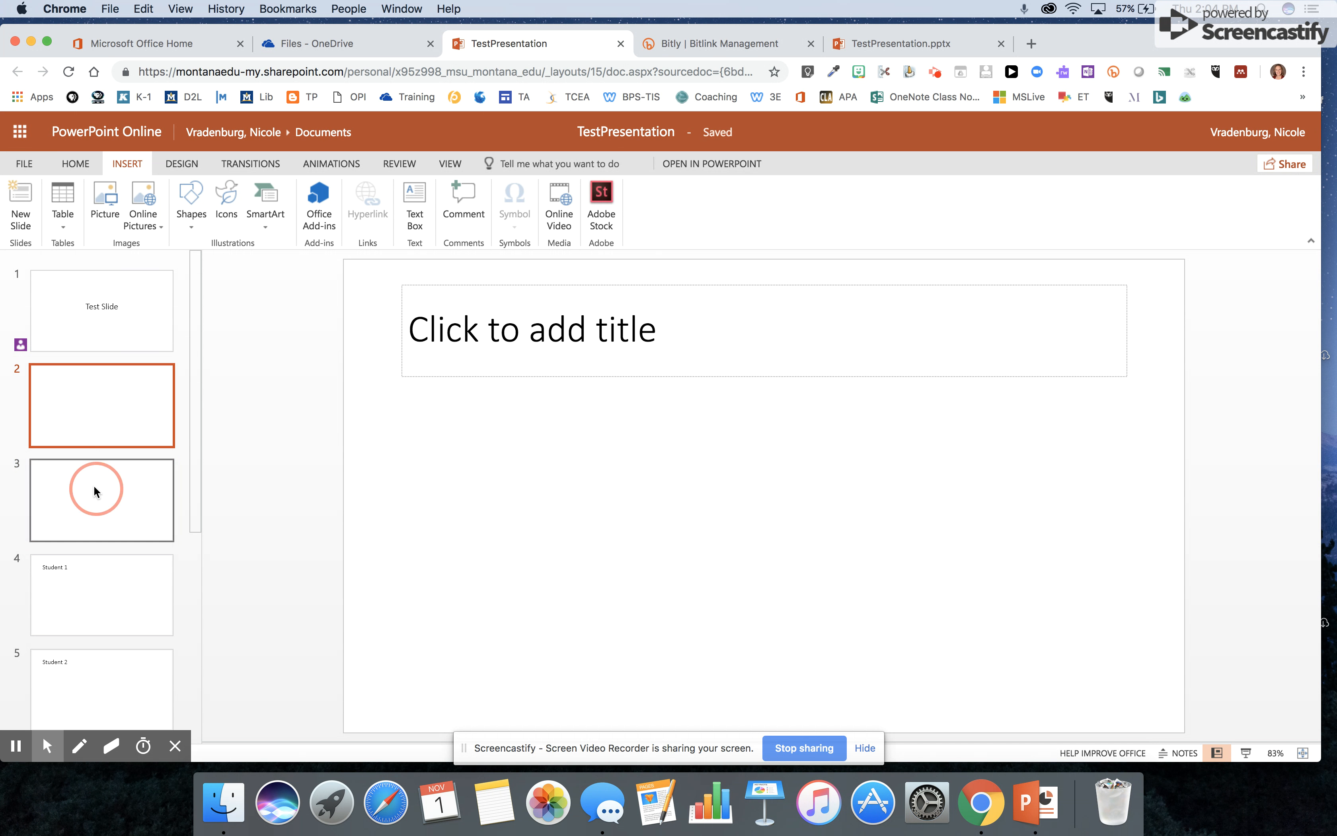
left_click(91, 553)
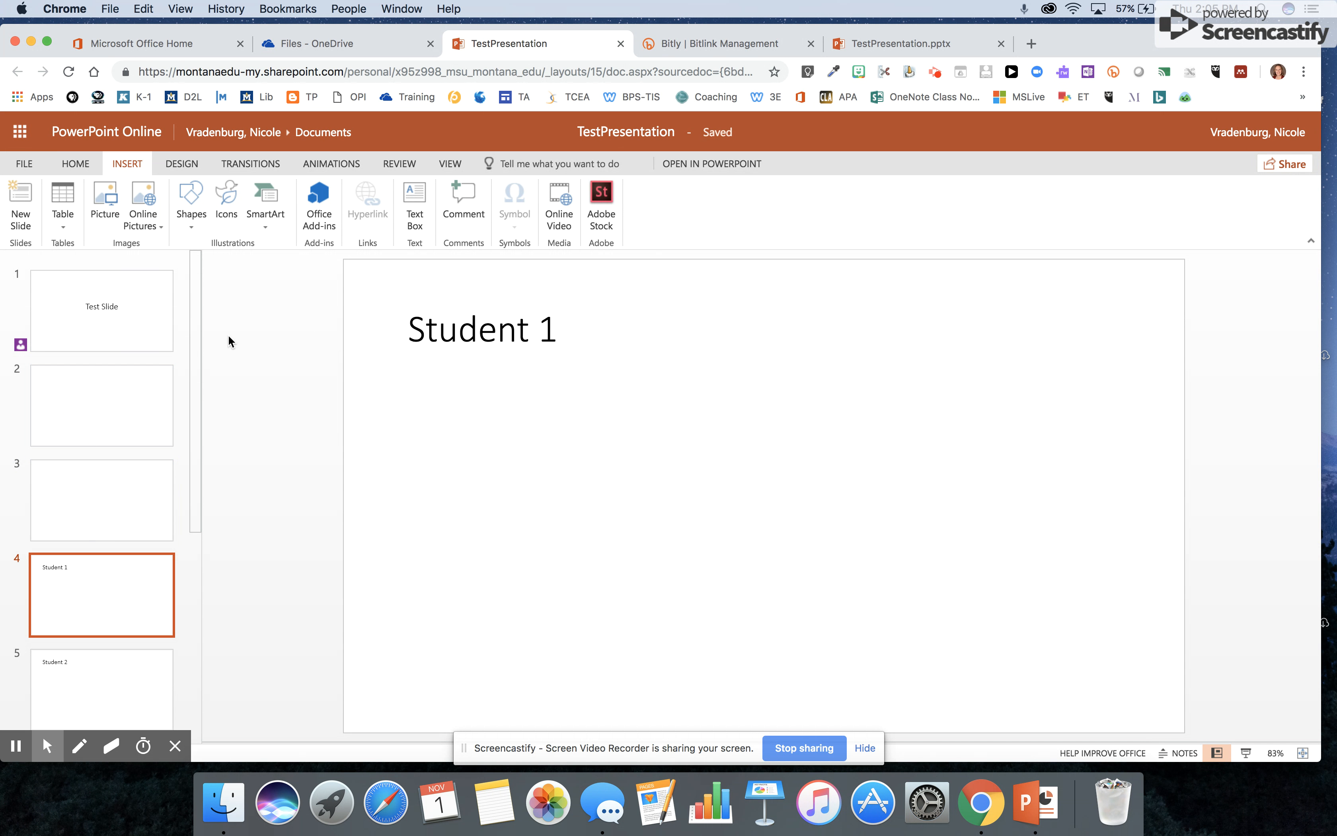
left_click(110, 325)
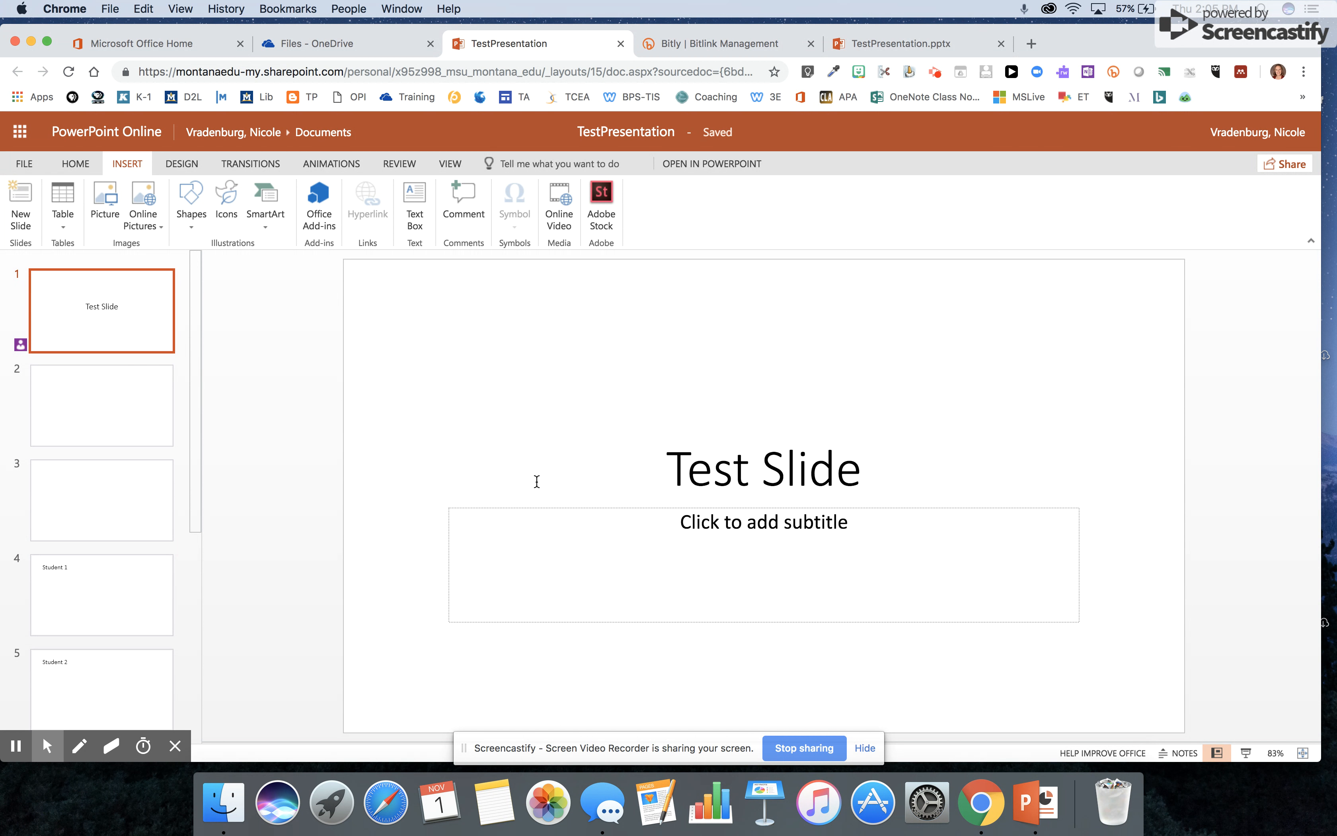